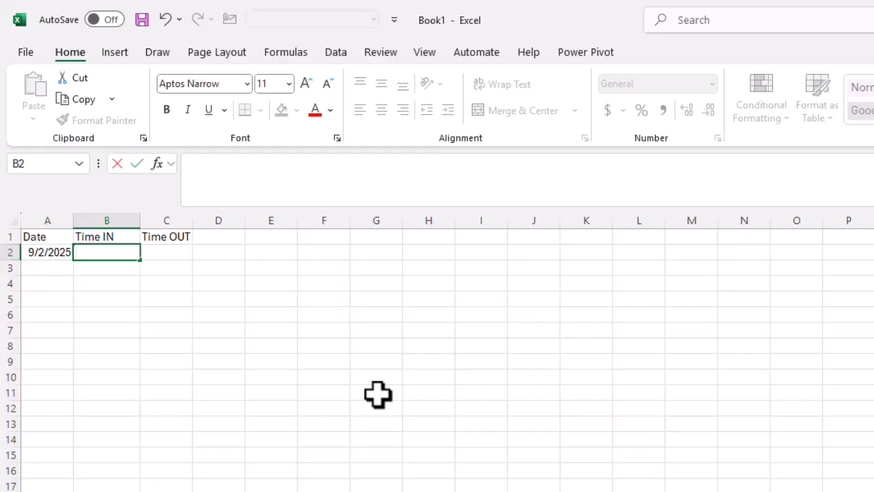
# Enter 8:00 am as the Time IN in B2 and 5:00pm as the Time OUT in C2
pyautogui.write('8:00 am')
pyautogui.press('Tab')
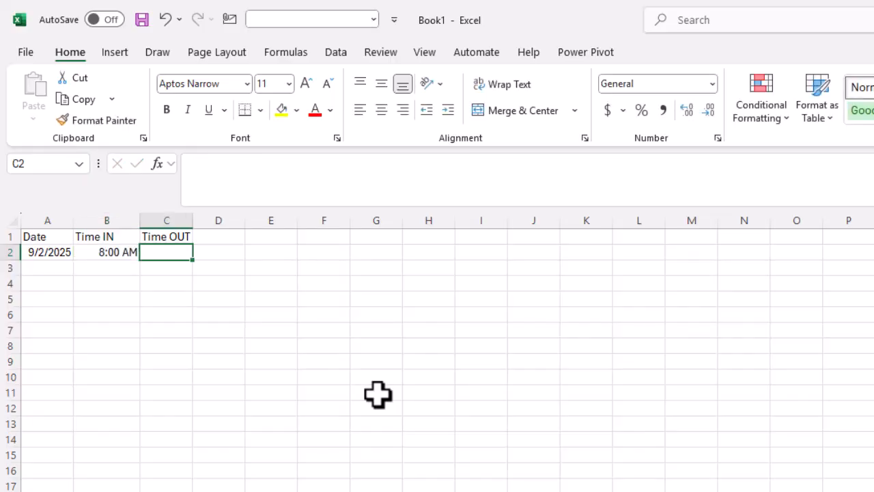
pyautogui.write('5:00pm')
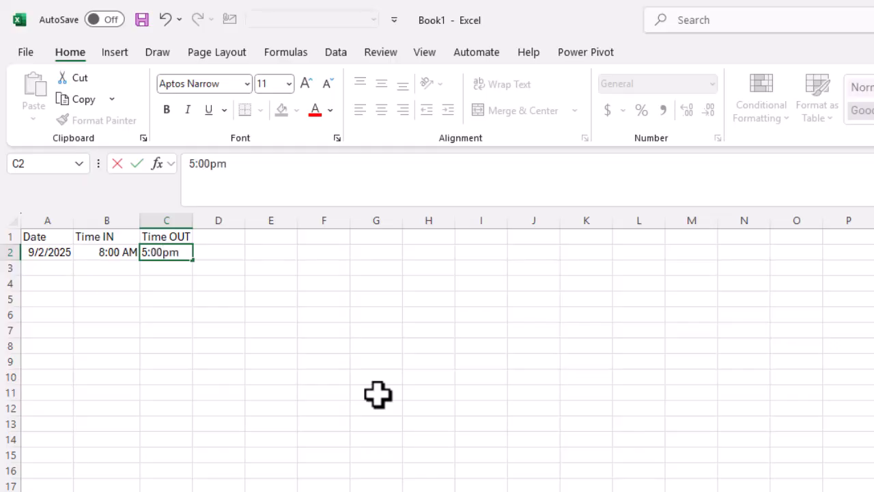
pyautogui.press('Tab')
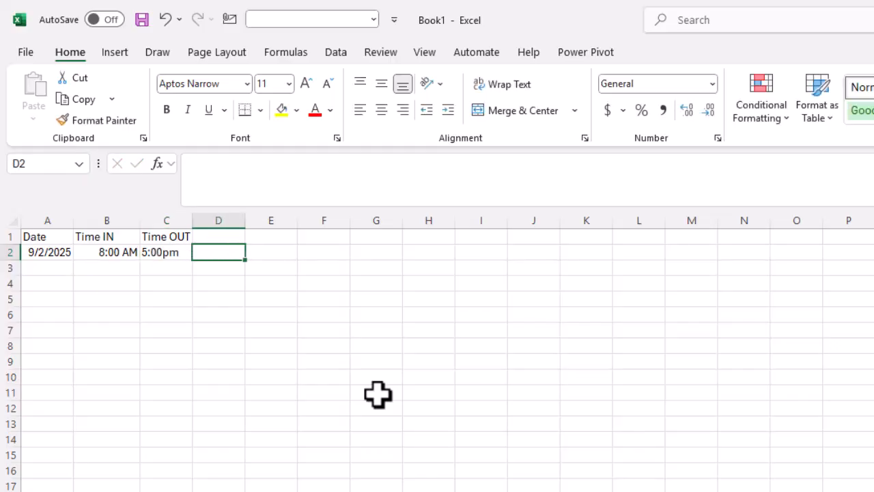
# Compare the entries in B2 and C2, and re-enter the Time OUT in C2 as 5:00 pm with a space before pm
pyautogui.press('Left')
pyautogui.click(181, 268)
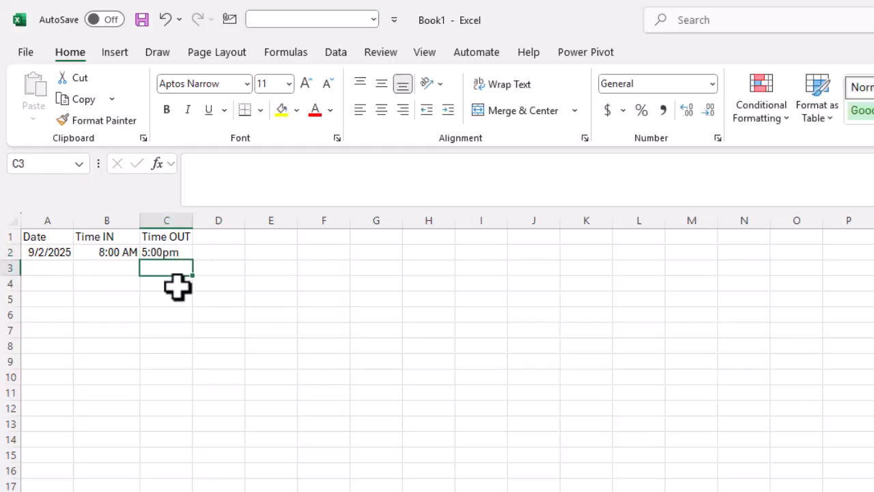
pyautogui.click(115, 252)
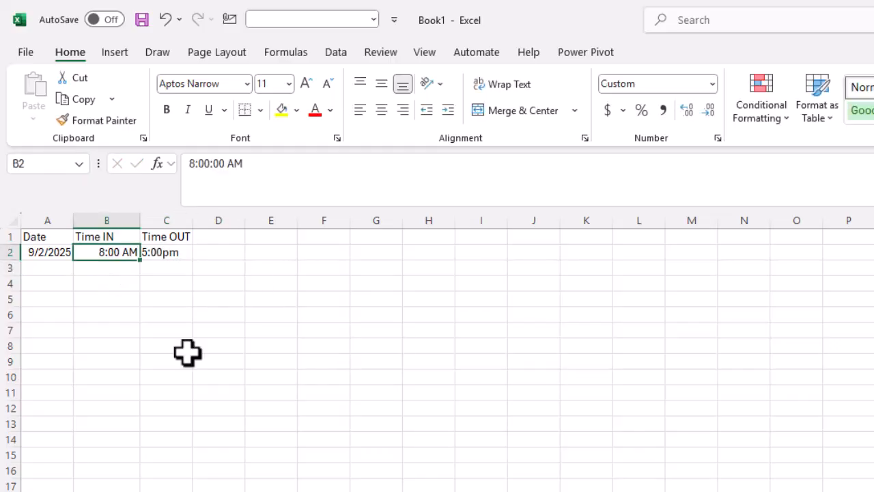
pyautogui.click(157, 253)
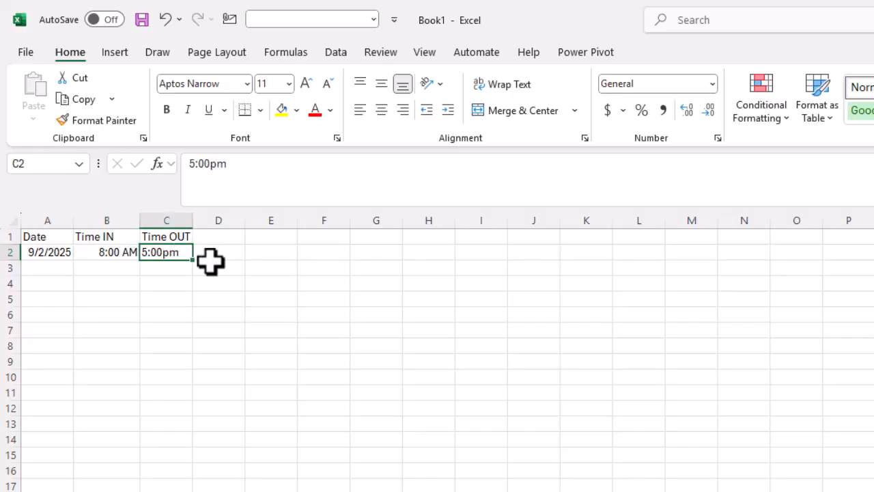
pyautogui.press('Left')
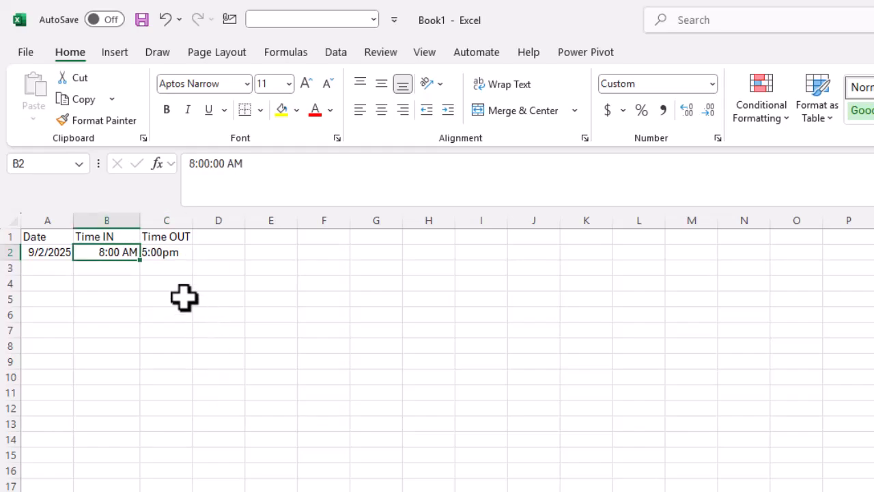
pyautogui.click(170, 254)
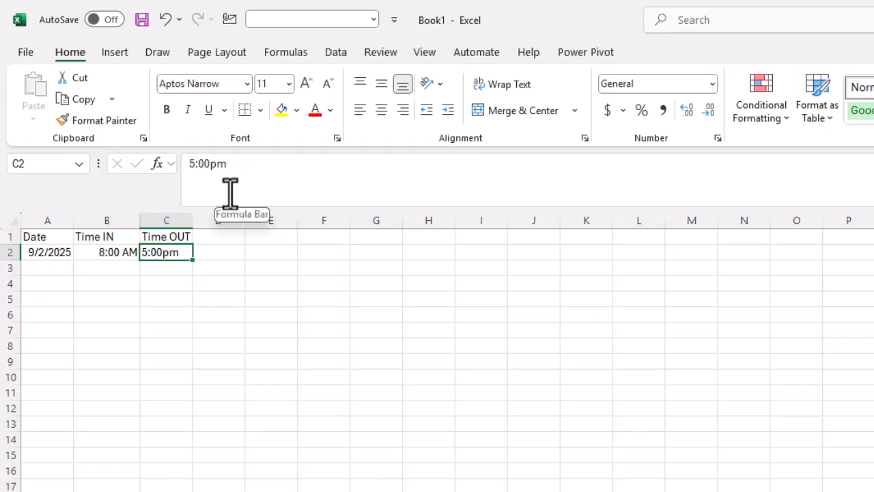
pyautogui.moveTo(251, 170); pyautogui.dragTo(111, 170)
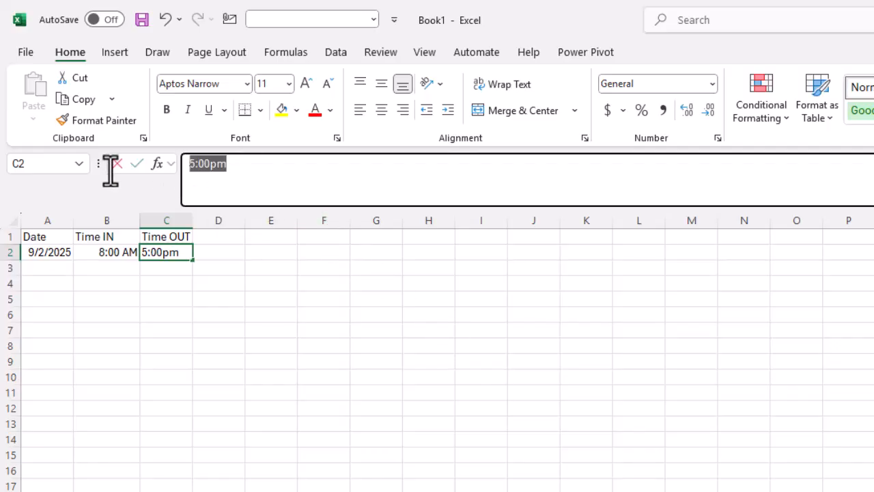
pyautogui.write('5')
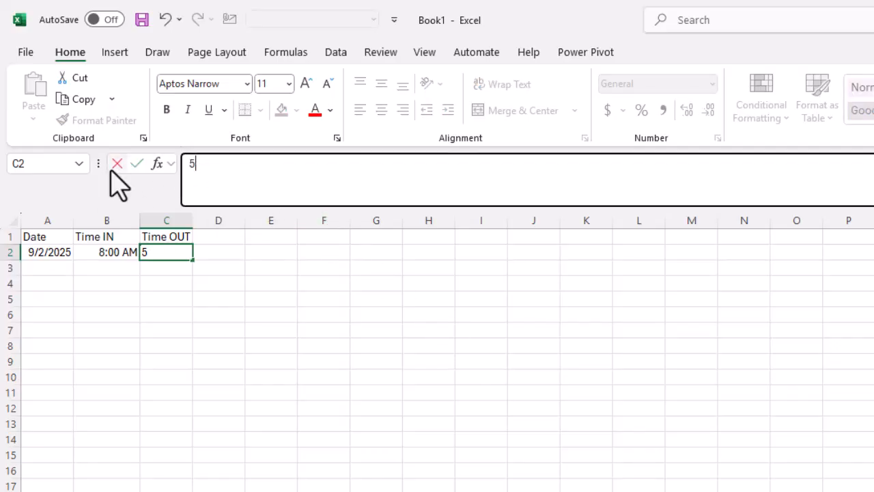
pyautogui.write(':00 pm')
pyautogui.press('Return')
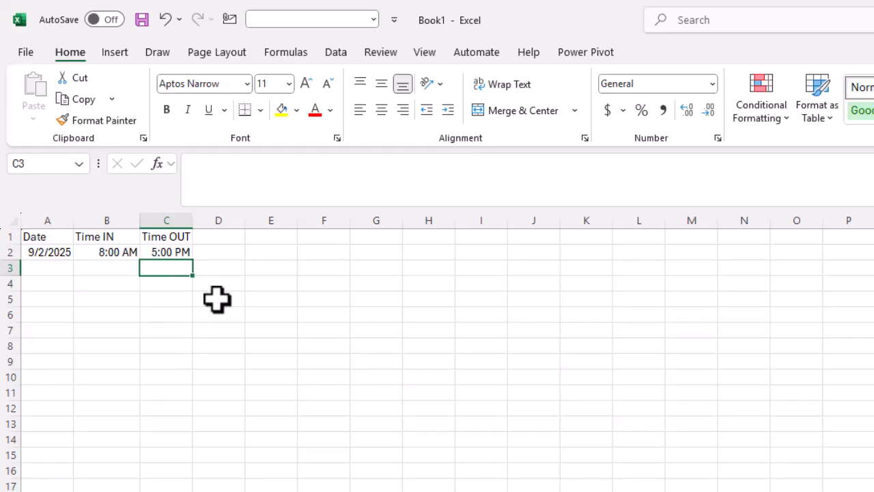
# Show the Time OUT value in C2 in General format, and restore its time format
pyautogui.click(168, 252)
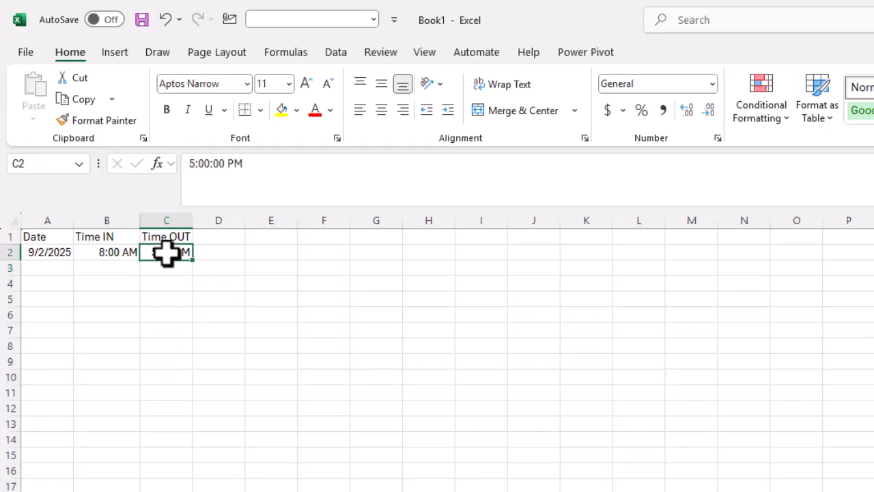
pyautogui.click(711, 83)
pyautogui.click(697, 121)
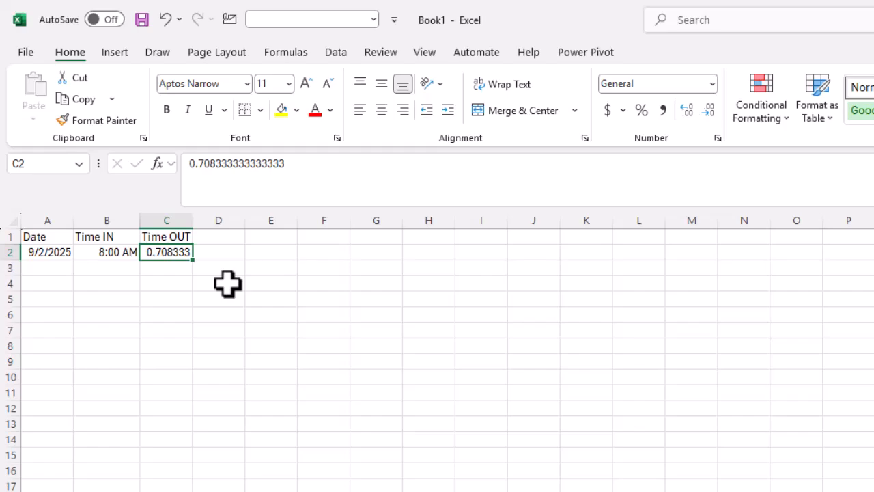
pyautogui.hotkey('ctrl', 'shift', '2')
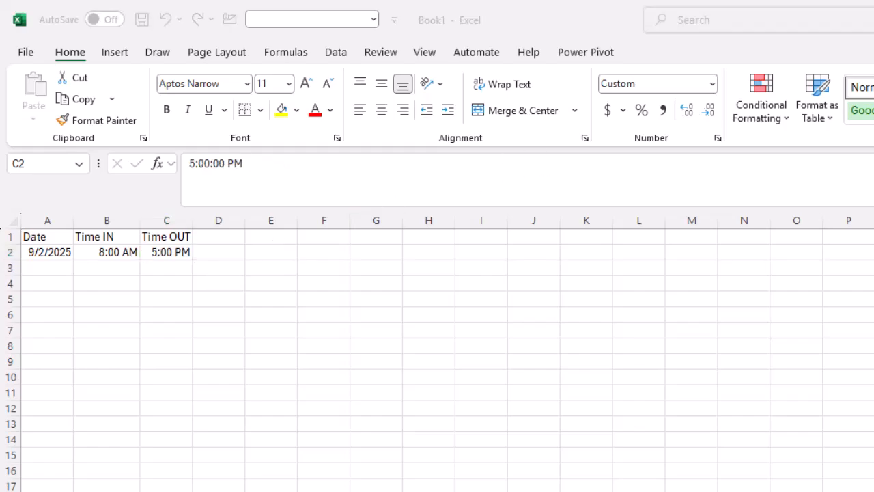
# Add the column header IN OUT Time in D1
pyautogui.click(217, 235)
pyautogui.write('IN OUT')
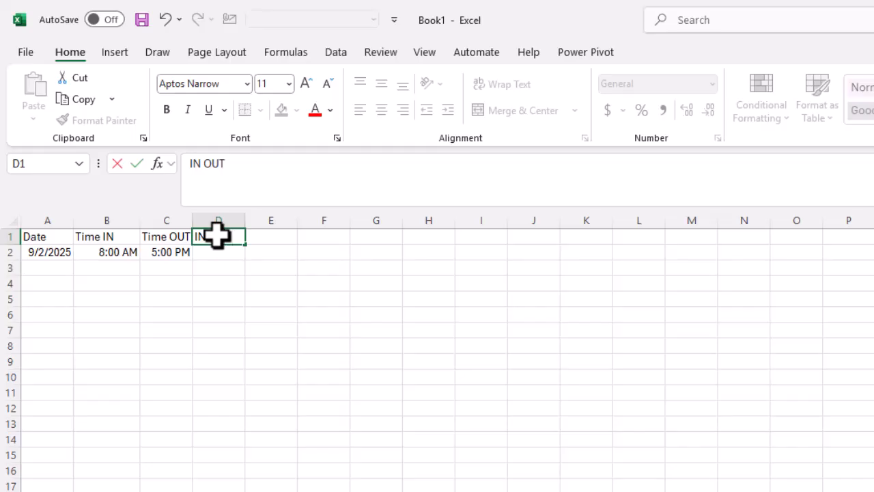
pyautogui.write(' Time')
pyautogui.press('Return')
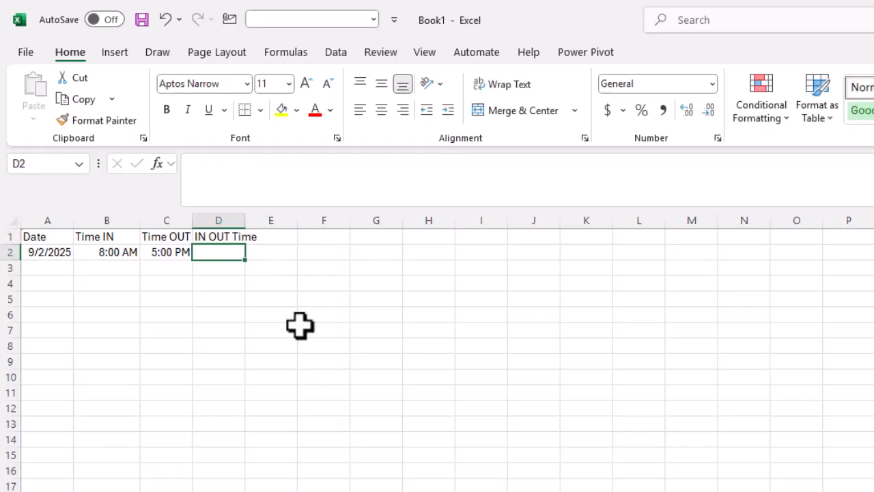
# Calculate the IN OUT Time in D2 by subtracting Time IN from Time OUT with =C2-B2
pyautogui.write('=')
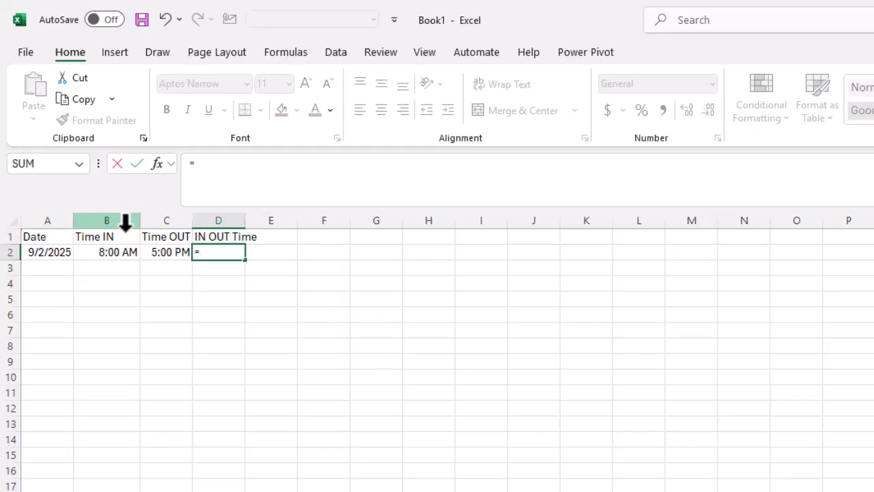
pyautogui.click(159, 251)
pyautogui.write('-')
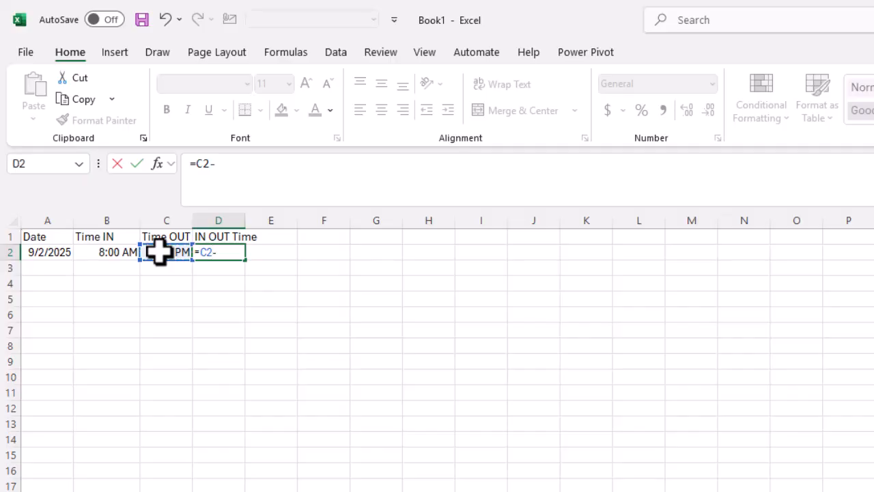
pyautogui.click(118, 251)
pyautogui.hotkey('ctrl', 'Return')
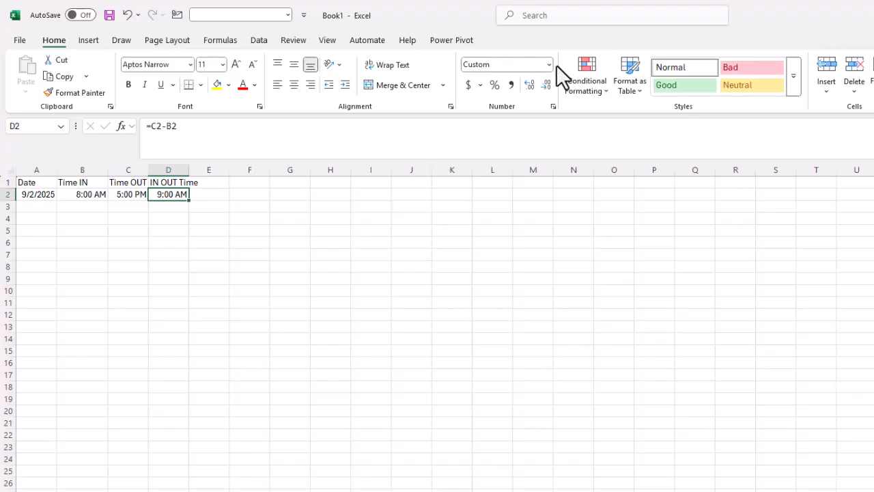
pyautogui.click(549, 64)
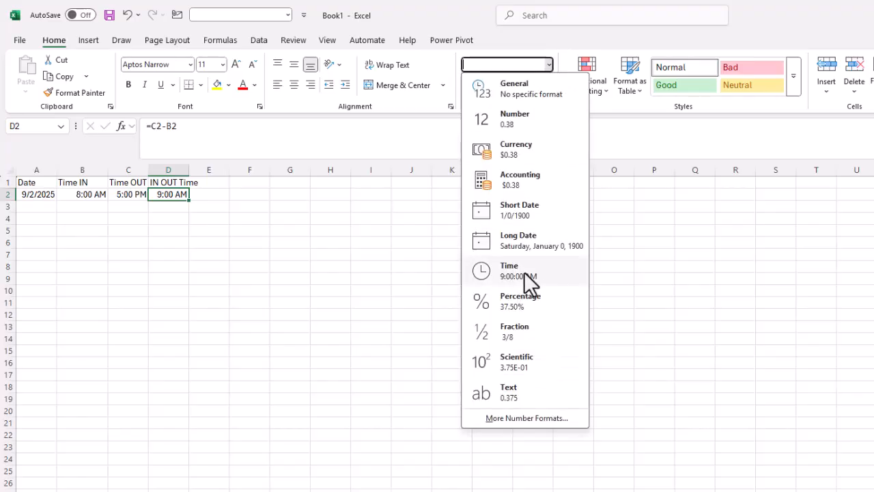
pyautogui.click(516, 413)
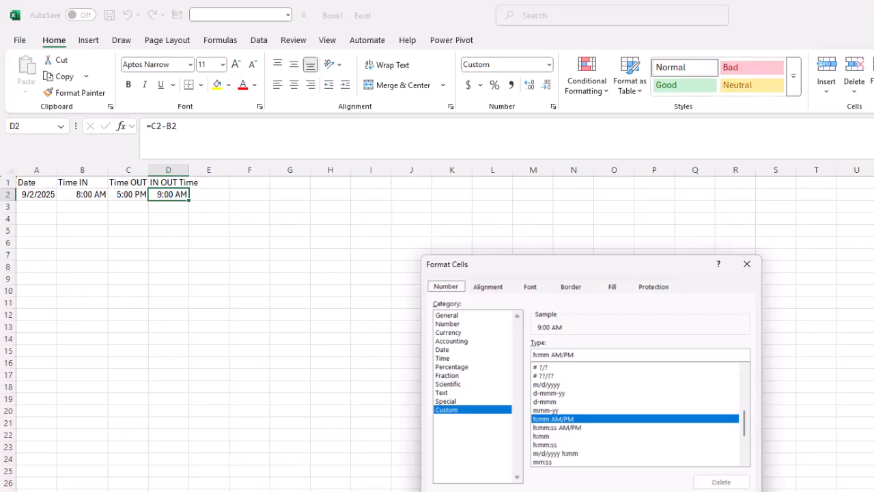
pyautogui.doubleClick(570, 428)
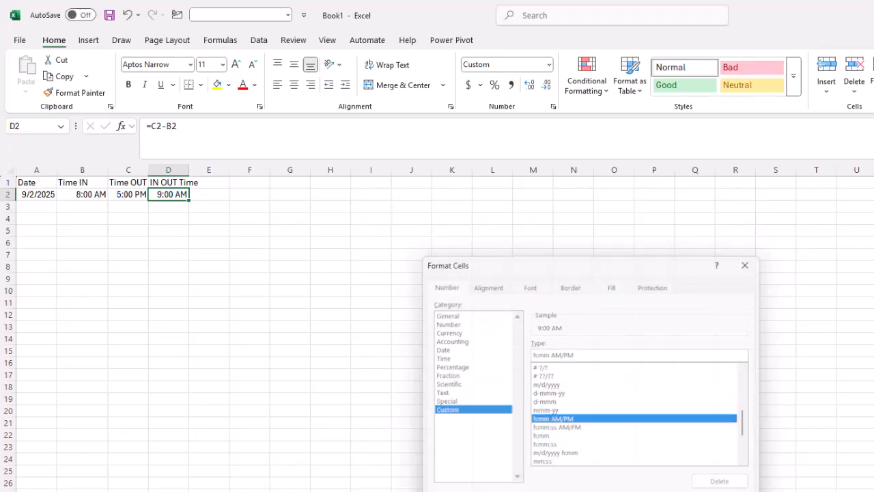
# Apply the Number format to the IN OUT Time result in D2
pyautogui.click(549, 64)
pyautogui.click(516, 123)
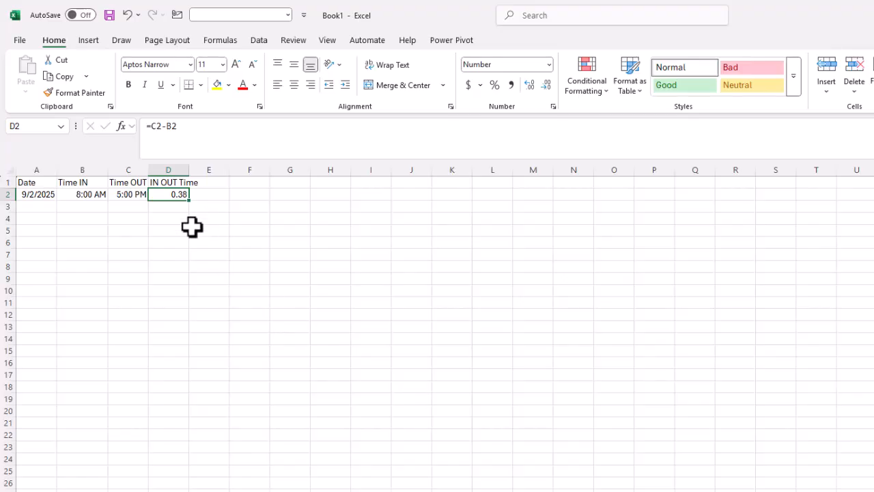
# Calculate =9/24 in the empty cell D5 and display the result with two decimal places
pyautogui.click(176, 230)
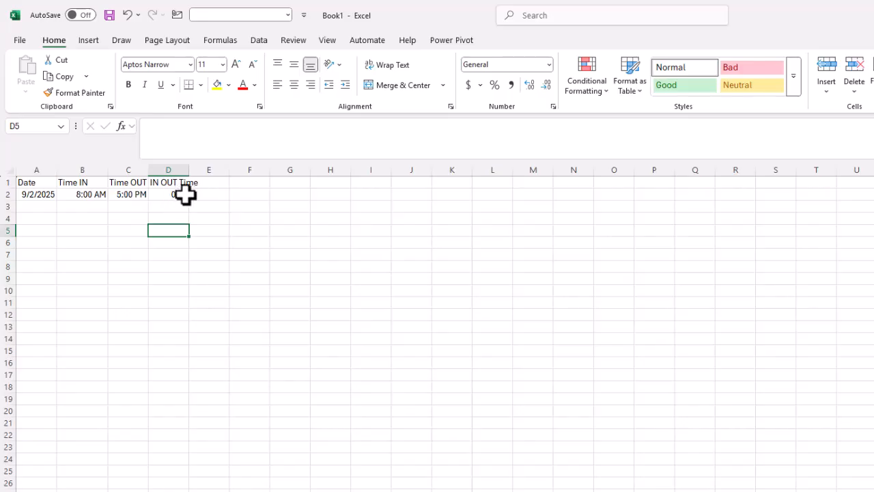
pyautogui.press('F2')
pyautogui.write('=')
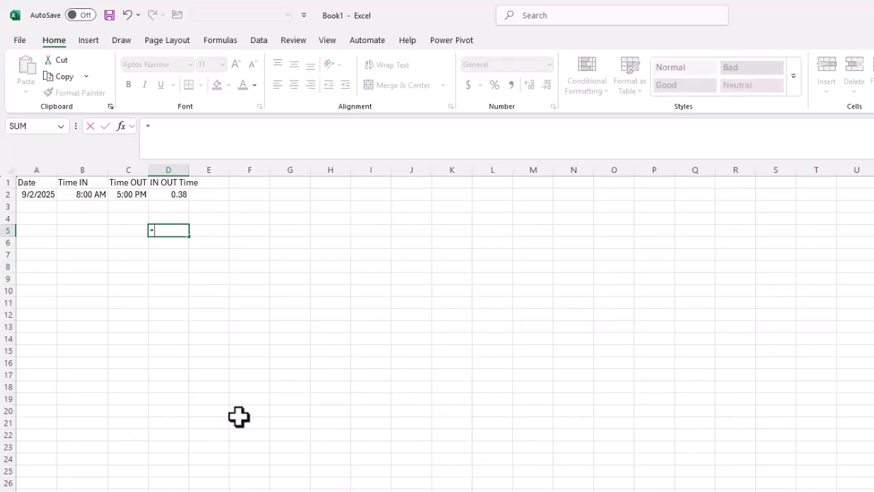
pyautogui.write('9/24')
pyautogui.press('Return')
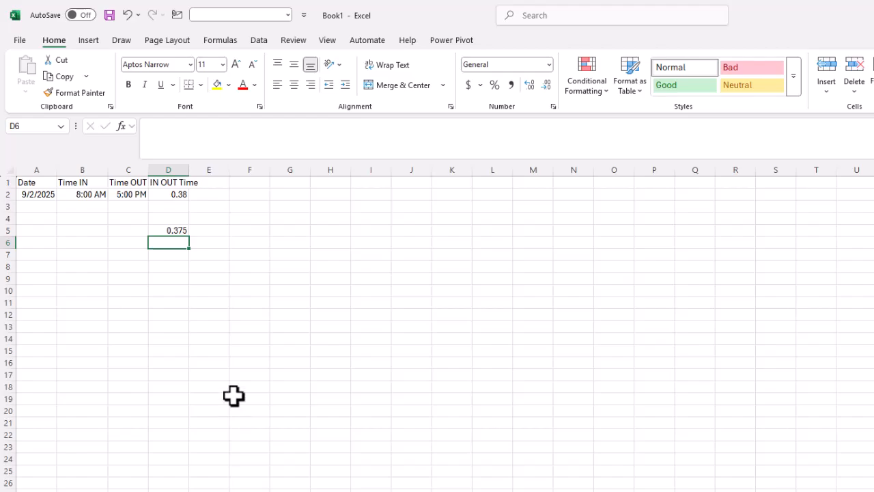
pyautogui.click(175, 232)
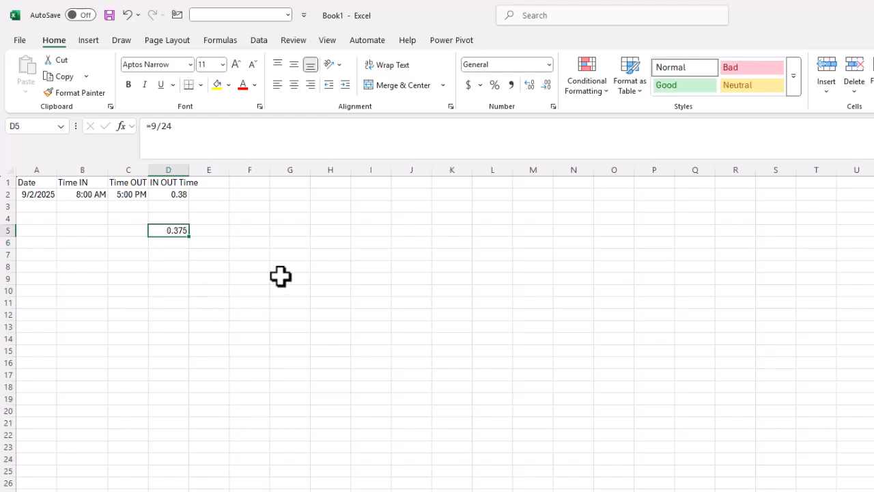
pyautogui.click(544, 84)
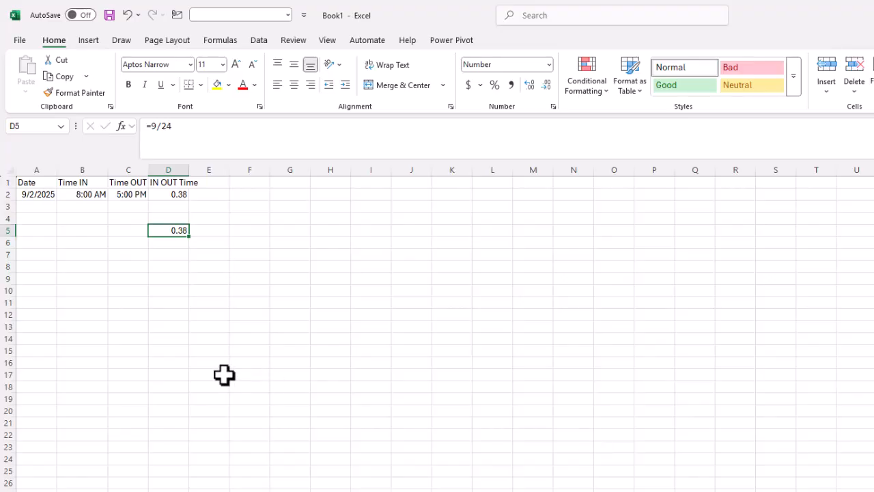
# Clear the test calculation by deleting the contents of D4:D7
pyautogui.click(162, 215)
pyautogui.moveTo(162, 216); pyautogui.dragTo(175, 250)
pyautogui.press('Delete')
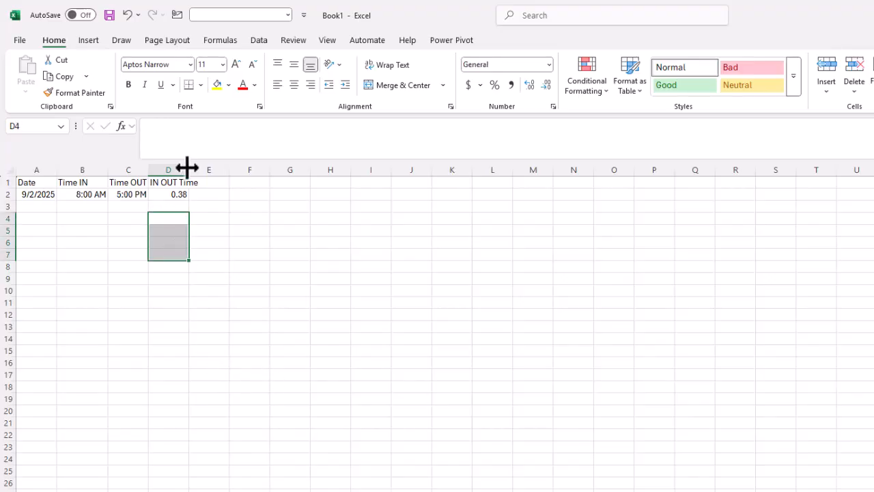
# Fit column D to its header, and add a Break Hour column in E1 with 1 in E2
pyautogui.doubleClick(188, 169)
pyautogui.click(232, 185)
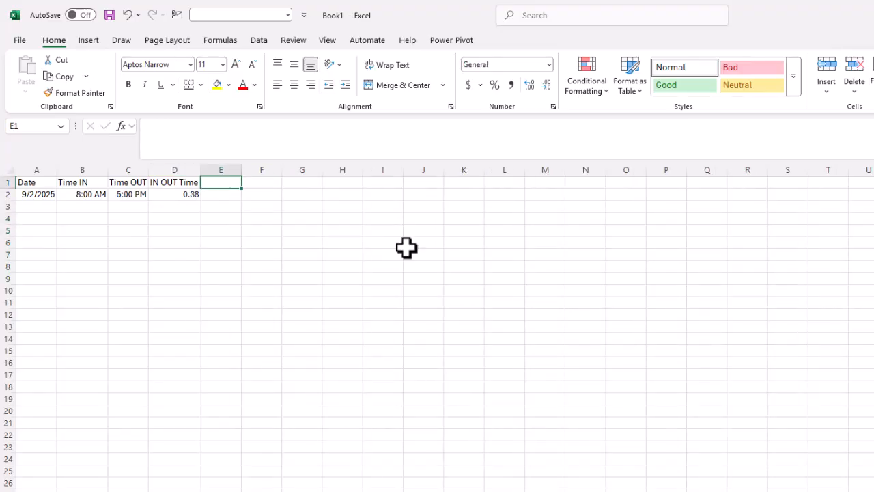
pyautogui.write('Brea')
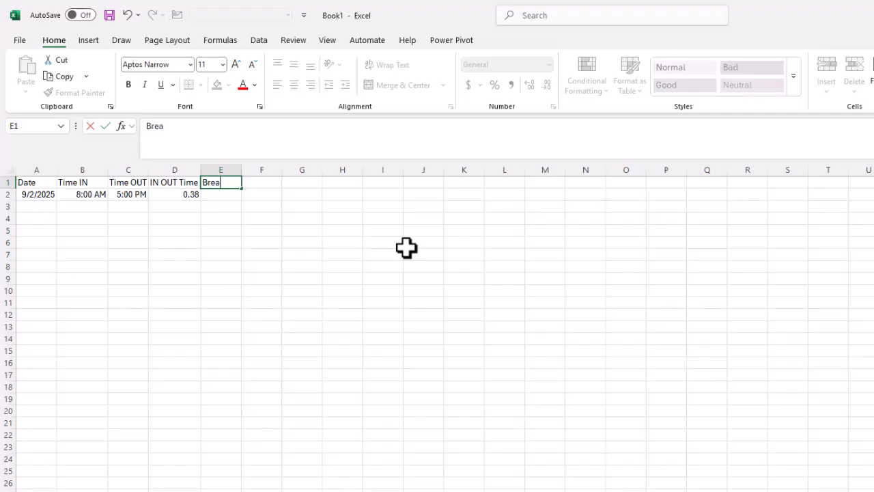
pyautogui.write('k Hour')
pyautogui.press('Return')
pyautogui.write('1')
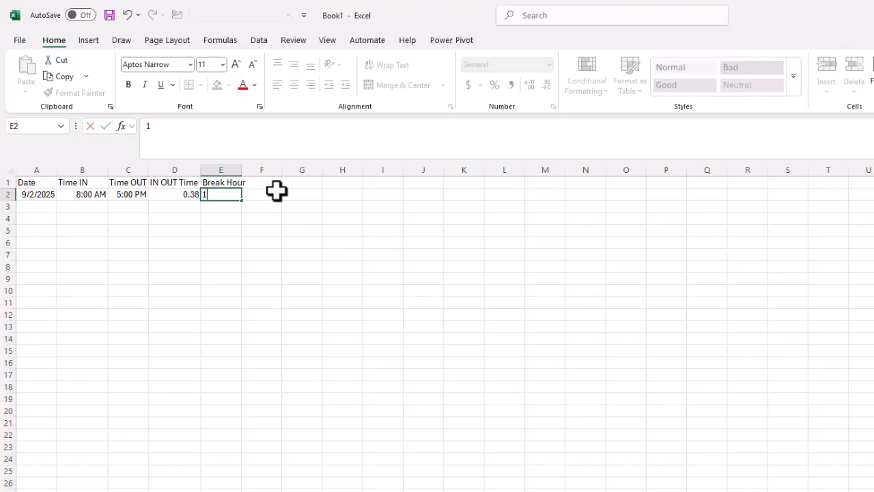
# Add the column header Total Hours in F1
pyautogui.click(258, 181)
pyautogui.write('Total Hours')
pyautogui.press('Return')
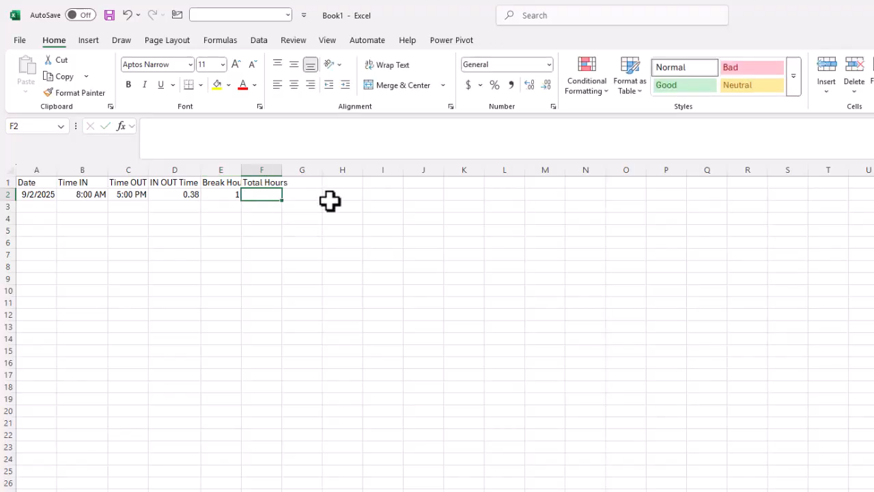
# Enter the formula =D2-E2 in F2 to subtract the break hours from the IN OUT time
pyautogui.write('=')
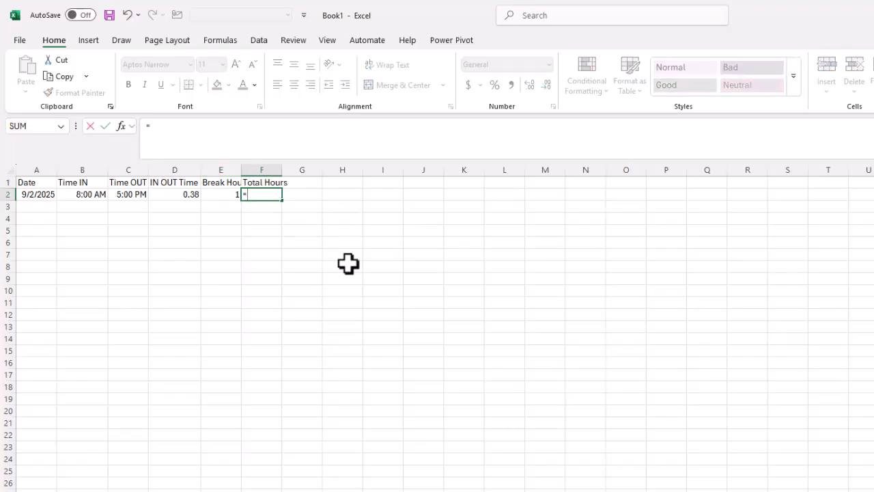
pyautogui.press('Left')
pyautogui.press('Left')
pyautogui.write('-')
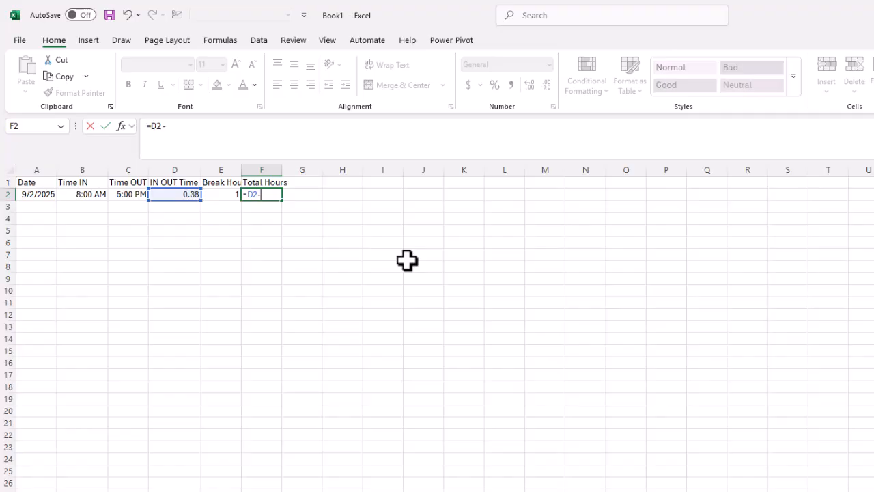
pyautogui.click(237, 195)
pyautogui.press('Return')
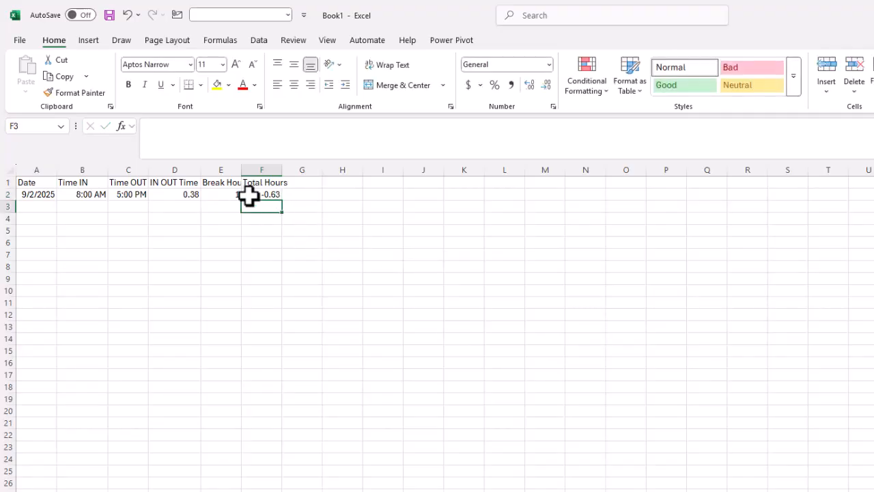
# Change the IN OUT Time formula in D2 to =24*(C2-B2) so the result is expressed in hours
pyautogui.click(171, 193)
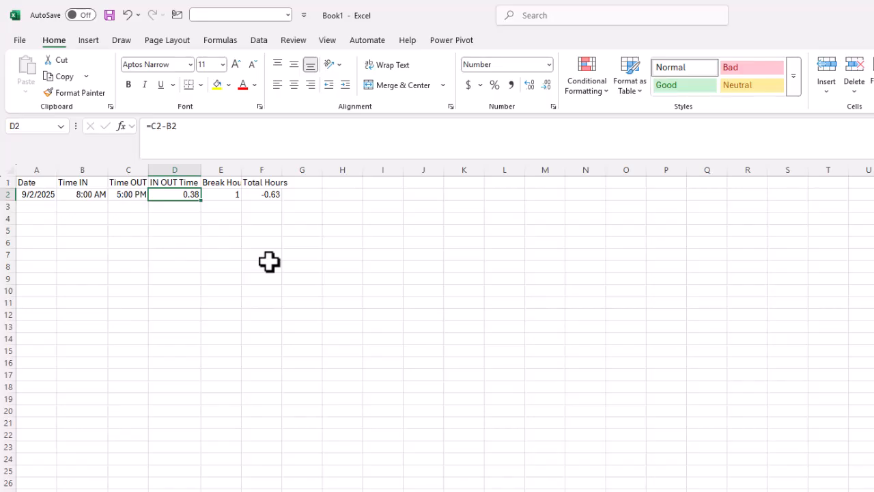
pyautogui.click(152, 126)
pyautogui.write('24')
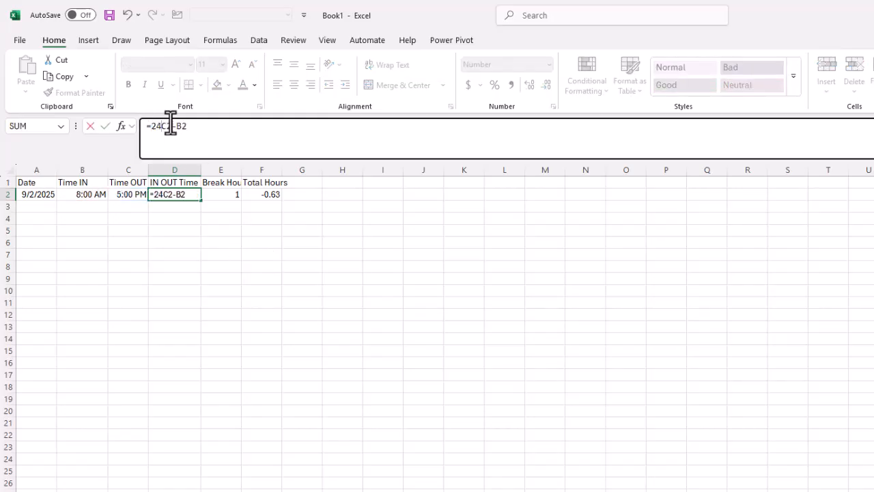
pyautogui.write('*(')
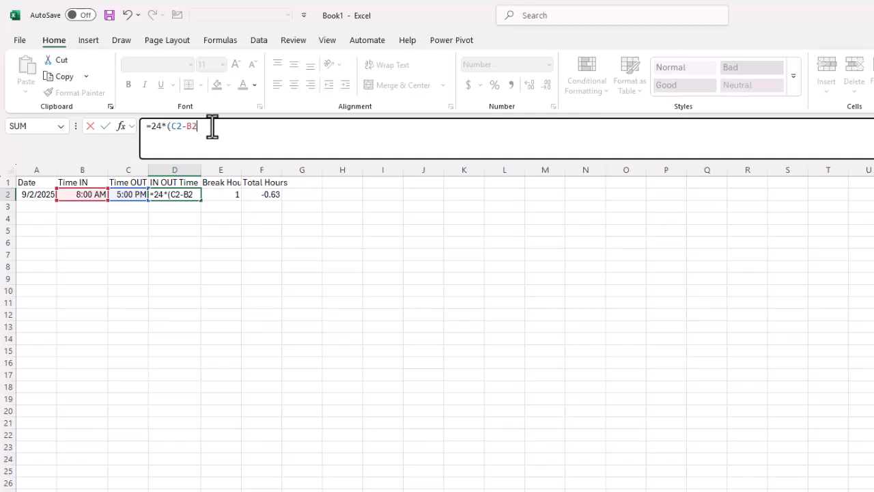
pyautogui.write(')')
pyautogui.press('Return')
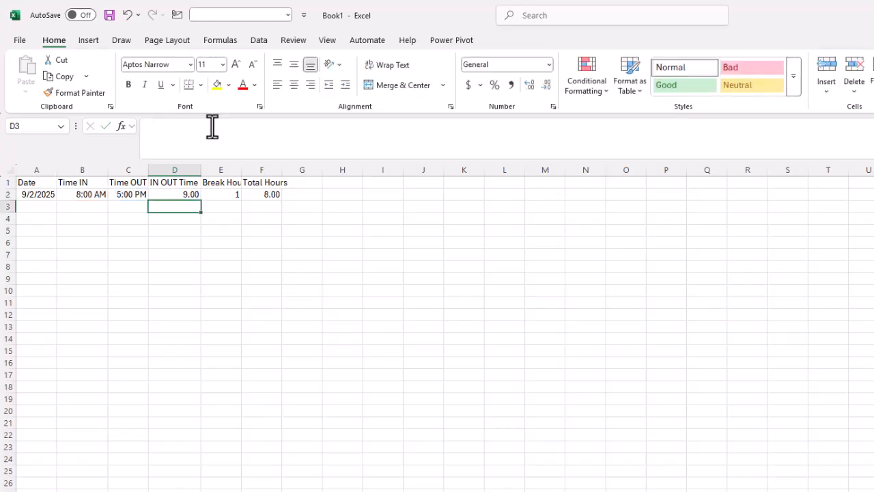
# Review row 2's time in, time out, IN OUT time, break hour and total hours cells with their formulas
pyautogui.click(228, 195)
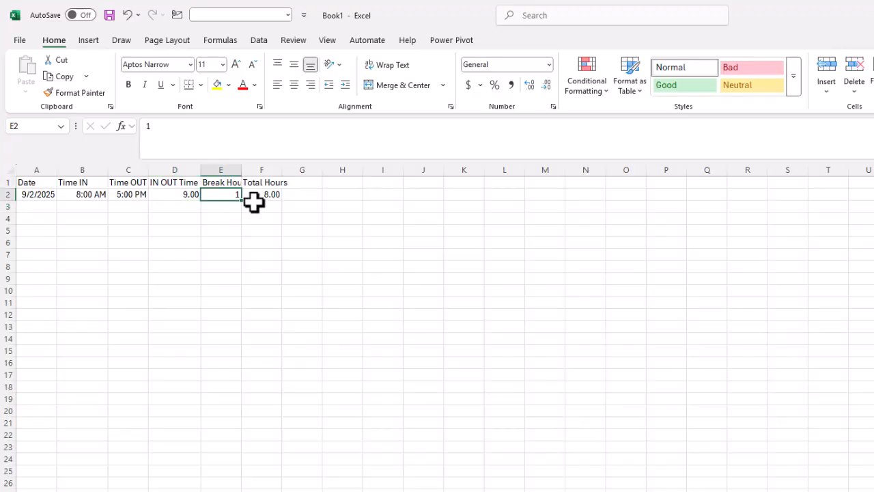
pyautogui.click(259, 195)
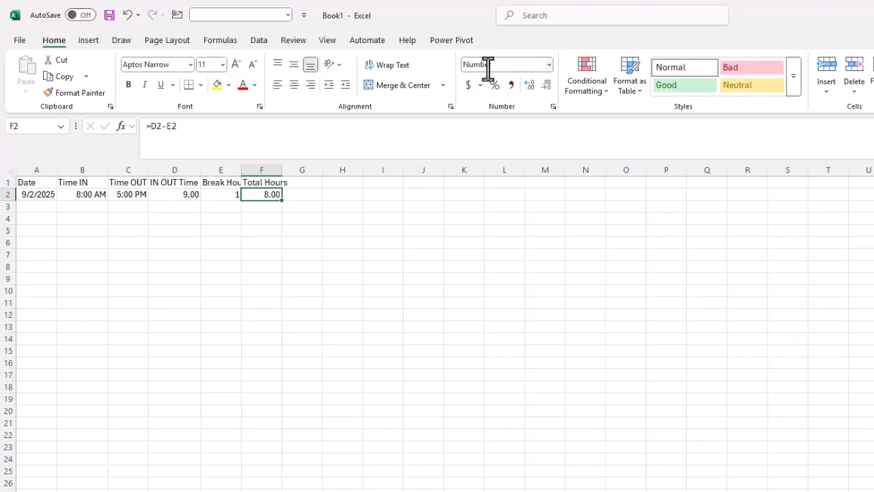
pyautogui.click(240, 314)
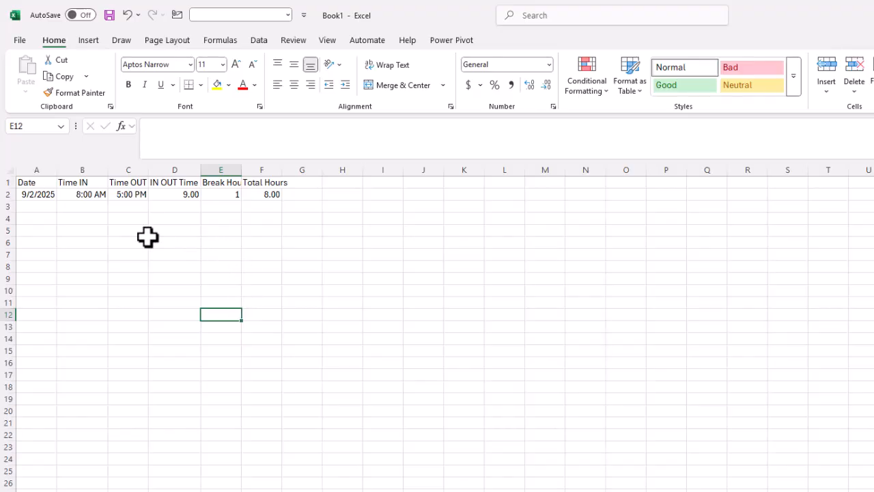
pyautogui.click(87, 195)
pyautogui.click(137, 195)
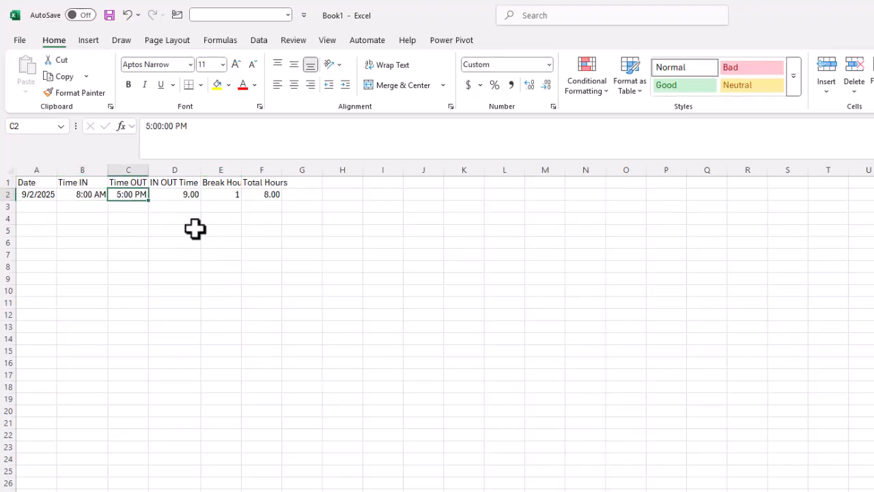
pyautogui.click(223, 196)
pyautogui.click(179, 196)
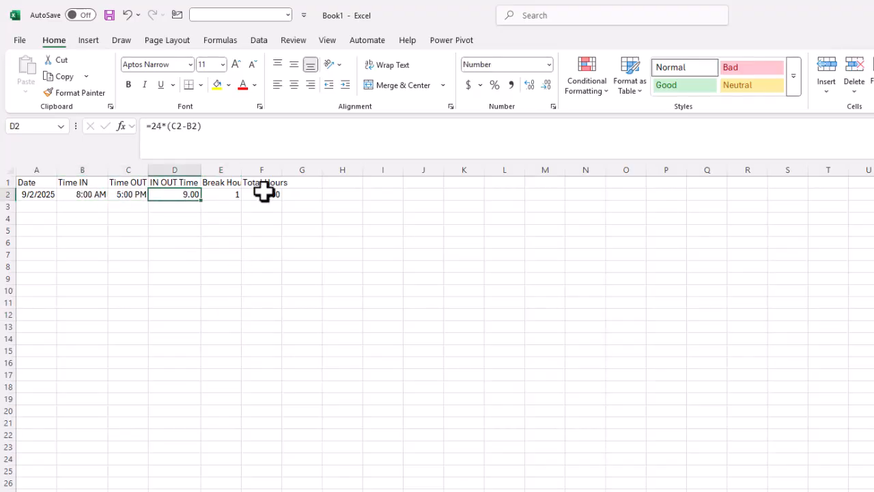
pyautogui.click(263, 193)
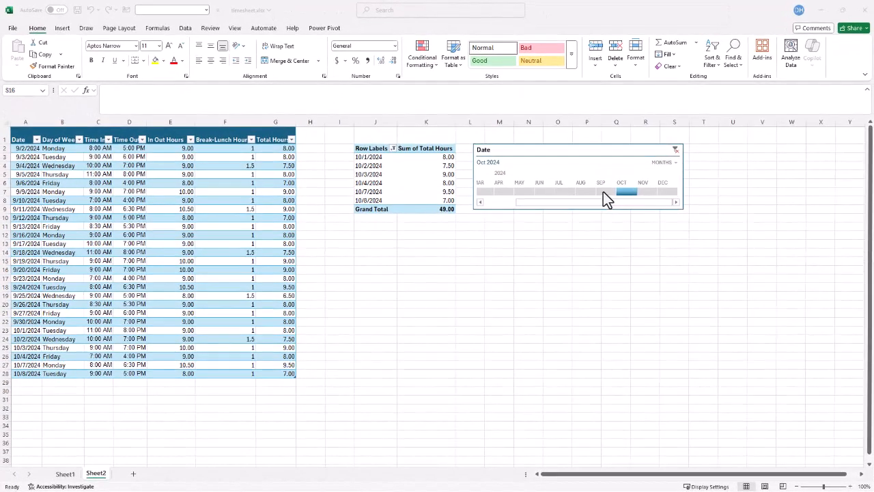
# Switch the Date timeline of the sample timesheet's pivot table between September and October 2024 to compare the monthly hours
pyautogui.click(603, 191)
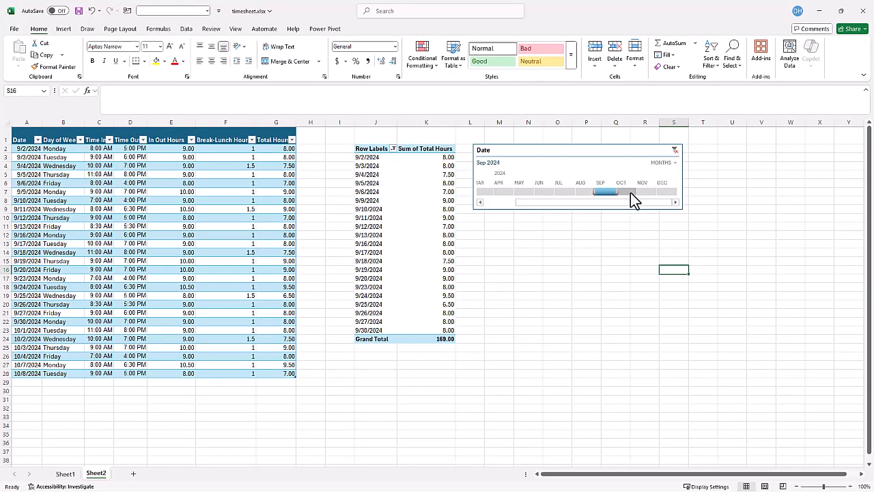
pyautogui.click(630, 192)
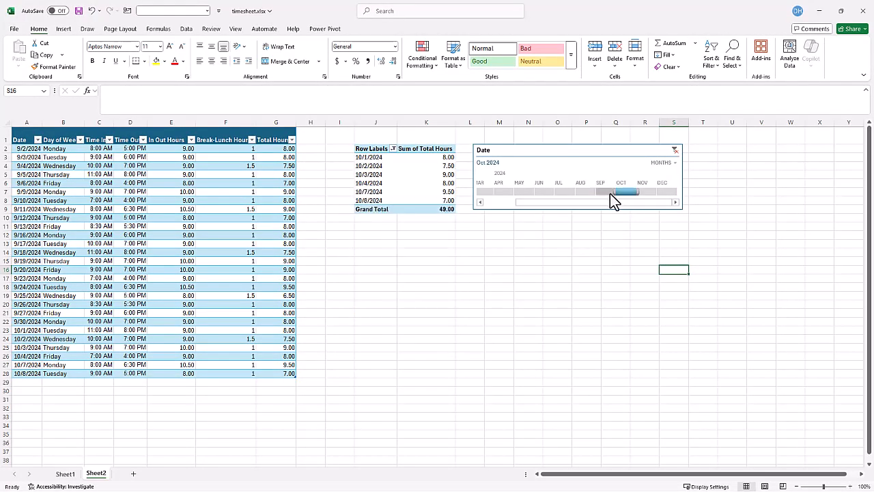
pyautogui.moveTo(604, 192); pyautogui.dragTo(592, 192)
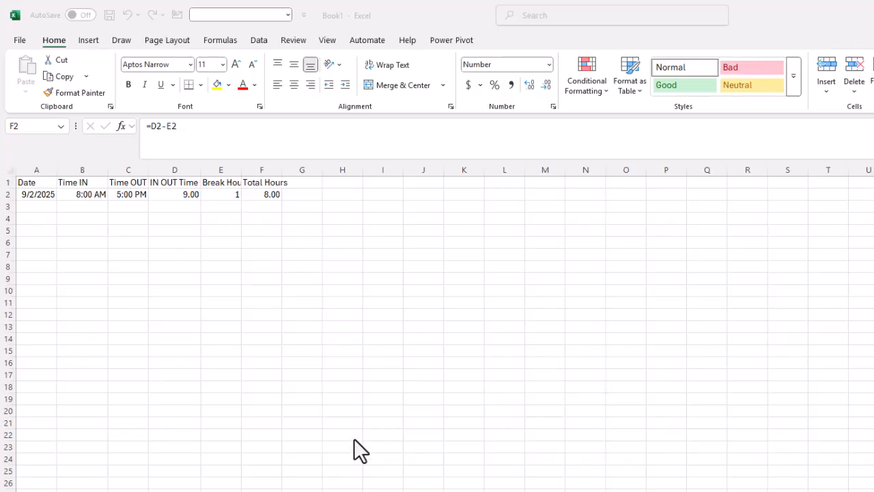
# Convert the range A1:F2 in Book1 into a table with headers
pyautogui.click(89, 183)
pyautogui.click(88, 43)
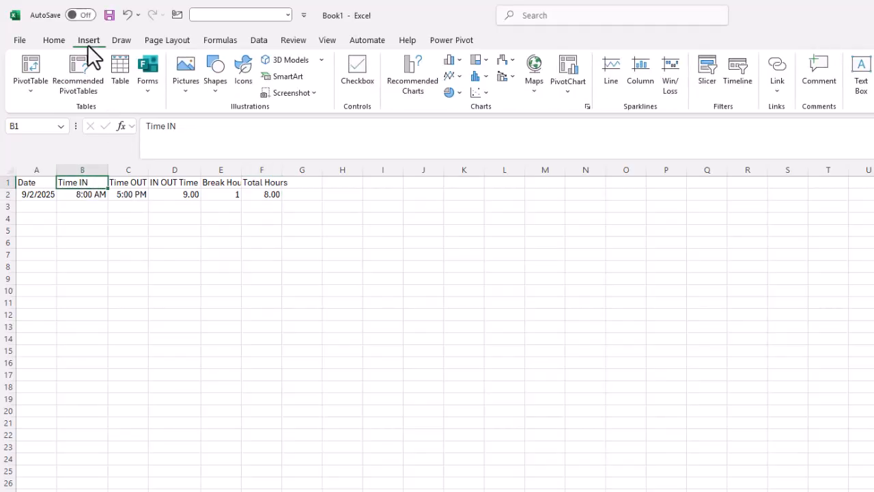
pyautogui.click(120, 65)
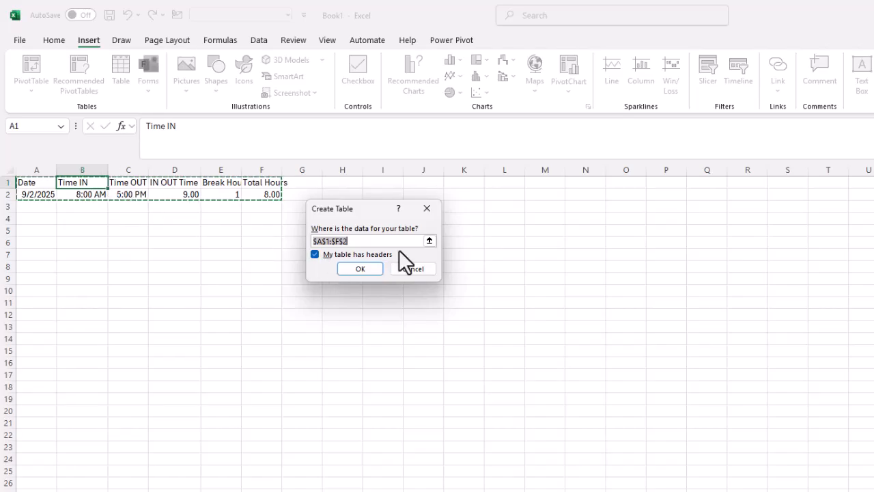
pyautogui.click(375, 267)
# Paste the copied dates, time in and time out entries below the first record, starting at A3
pyautogui.click(36, 206)
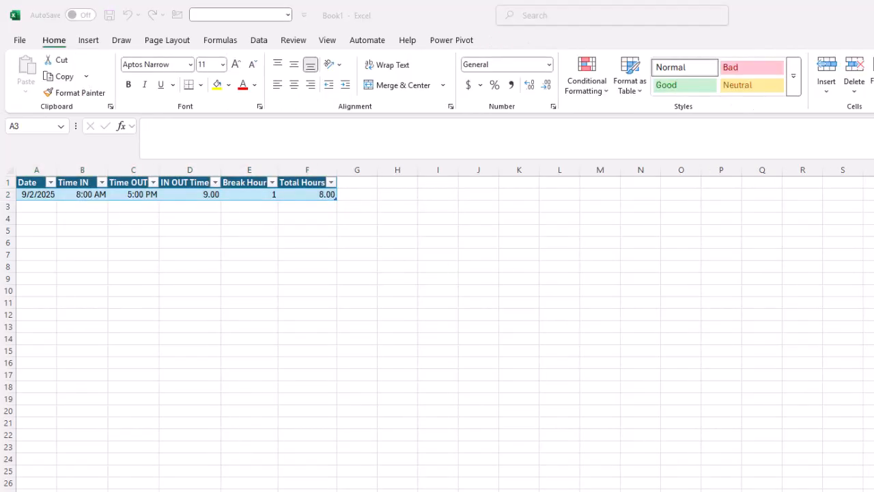
pyautogui.click(40, 207)
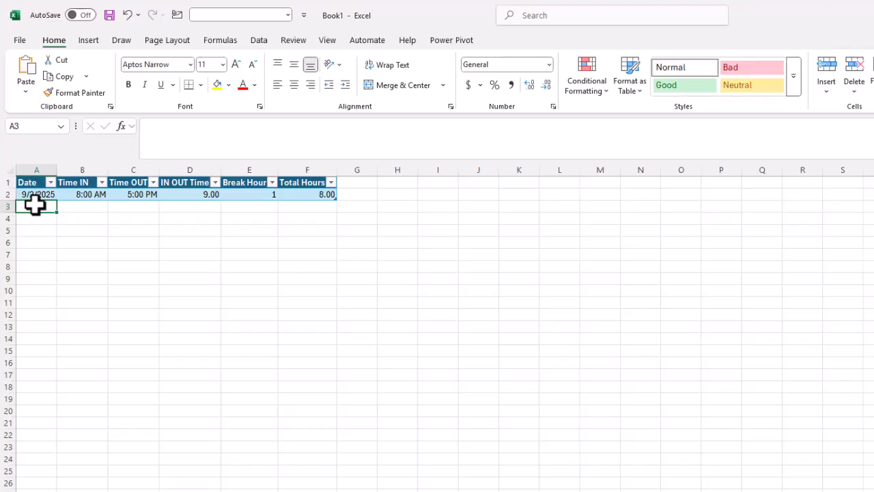
pyautogui.hotkey('ctrl', 'v')
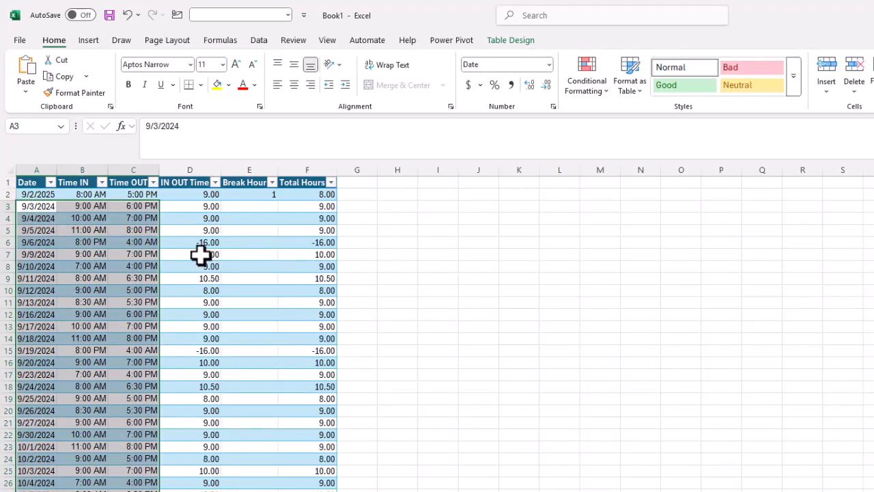
# Correct the Time IN values in B6 and B15 to 8:00 AM
pyautogui.click(142, 244)
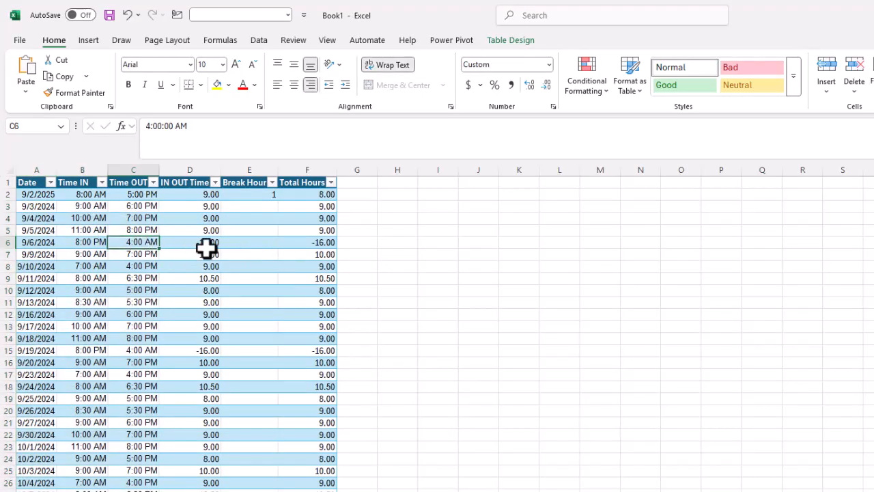
pyautogui.click(92, 242)
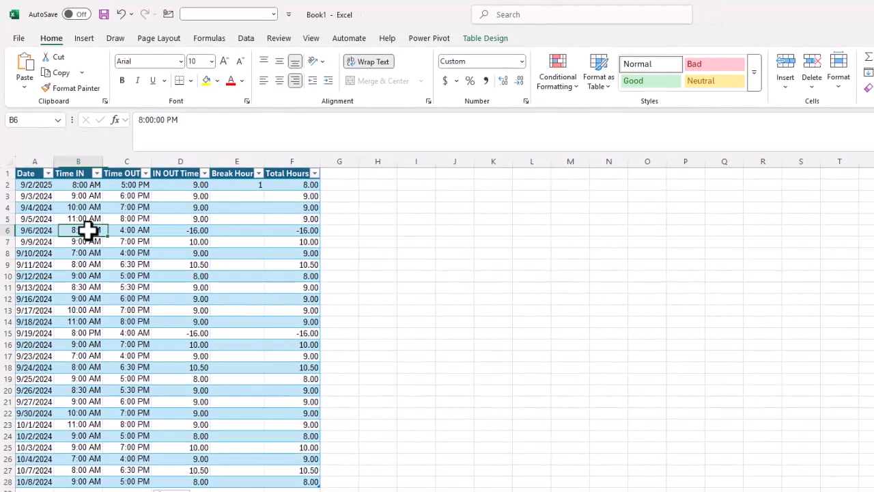
pyautogui.moveTo(180, 126); pyautogui.dragTo(178, 128)
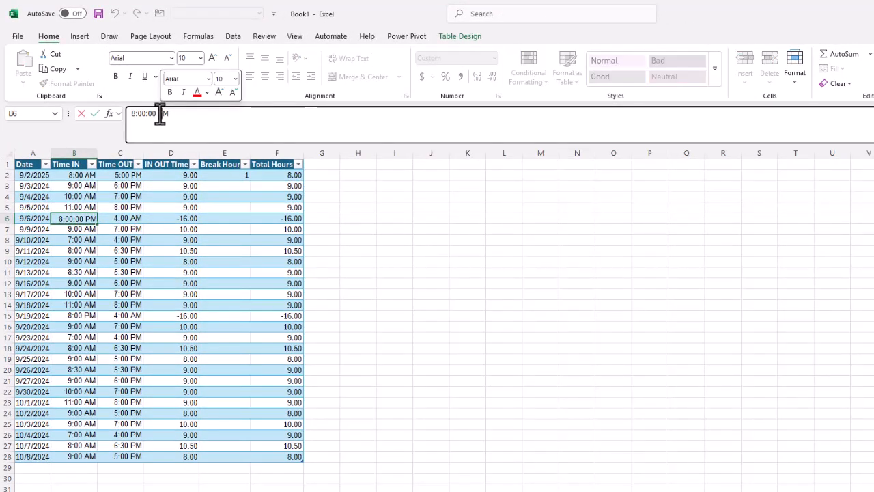
pyautogui.write('A')
pyautogui.press('Return')
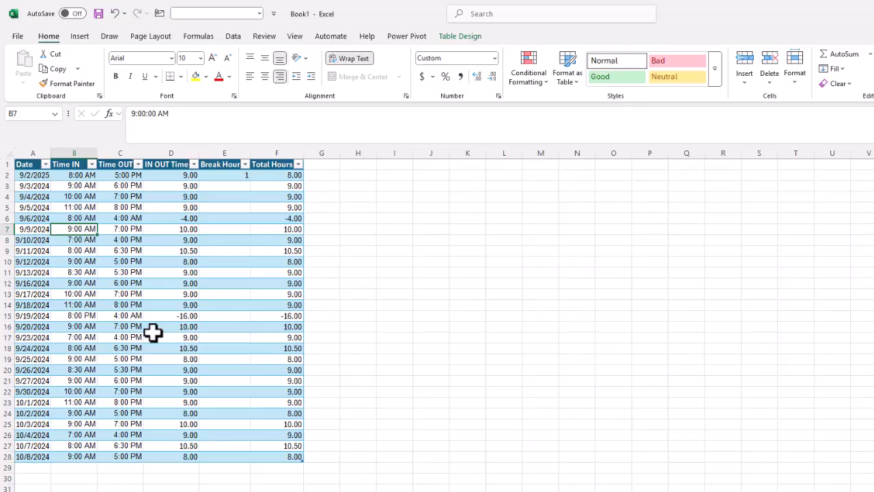
pyautogui.click(86, 315)
pyautogui.click(159, 115)
pyautogui.moveTo(164, 115); pyautogui.dragTo(159, 115)
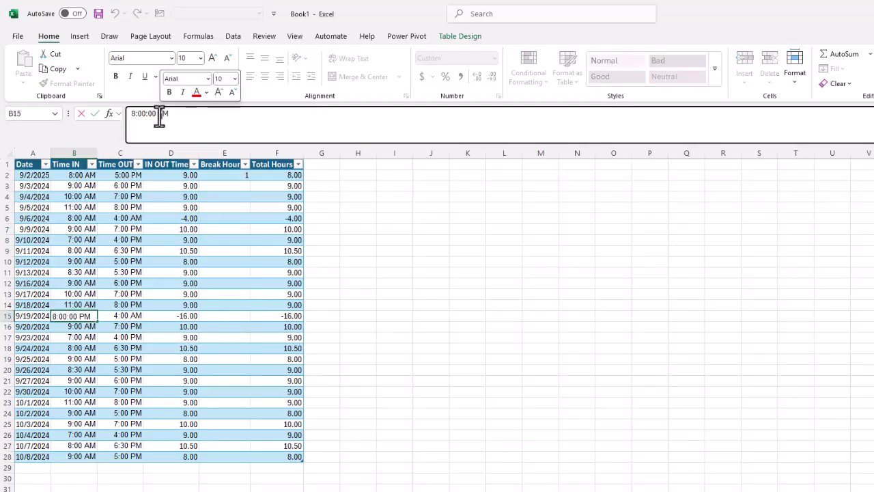
pyautogui.write('A')
pyautogui.press('Tab')
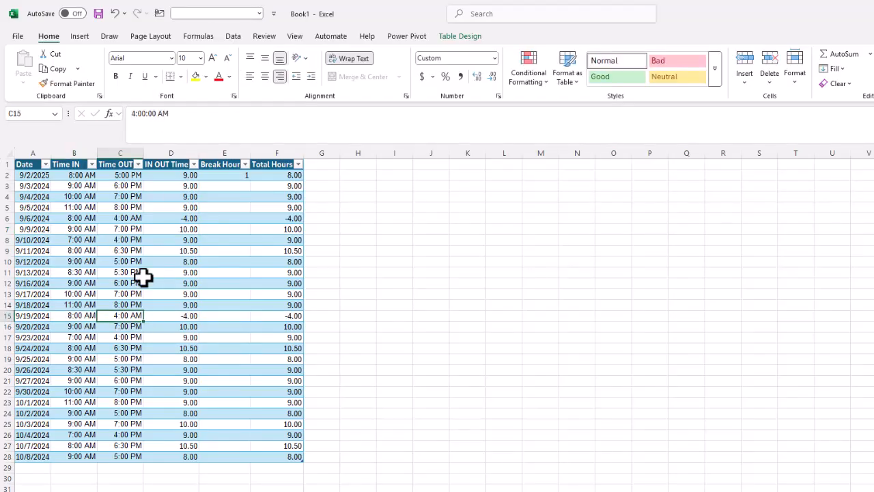
# Correct the Time OUT values in C6 and C15 to 4:00 PM
pyautogui.click(132, 218)
pyautogui.click(163, 114)
pyautogui.press('BackSpace')
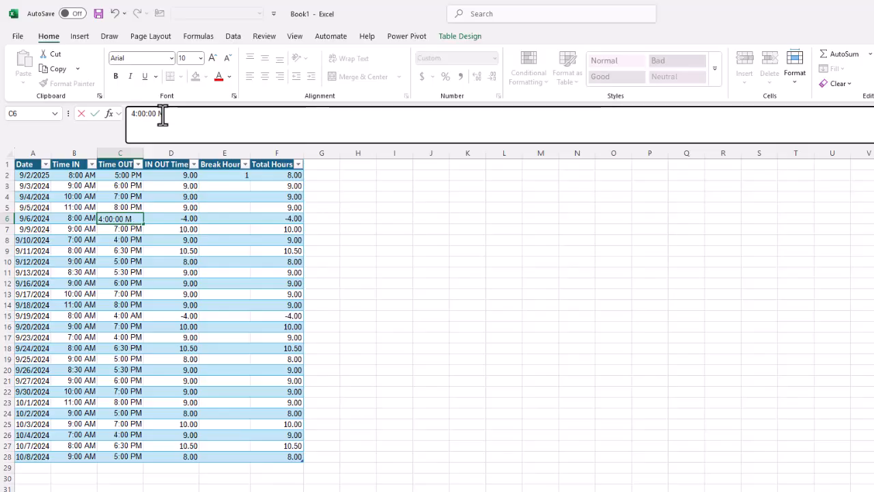
pyautogui.write('P')
pyautogui.click(118, 315)
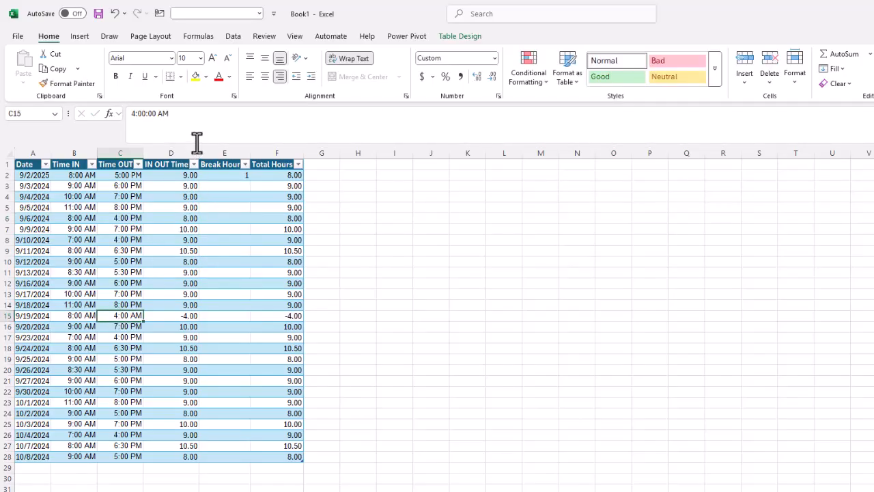
pyautogui.click(163, 115)
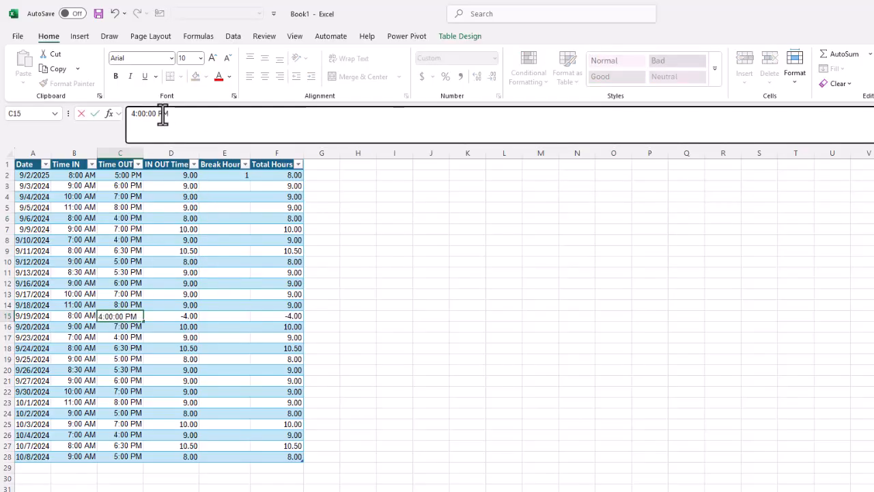
pyautogui.write('P')
pyautogui.press('Return')
# Fill the Break Hour value of 1 from E2 down to the last table row, E28
pyautogui.click(222, 174)
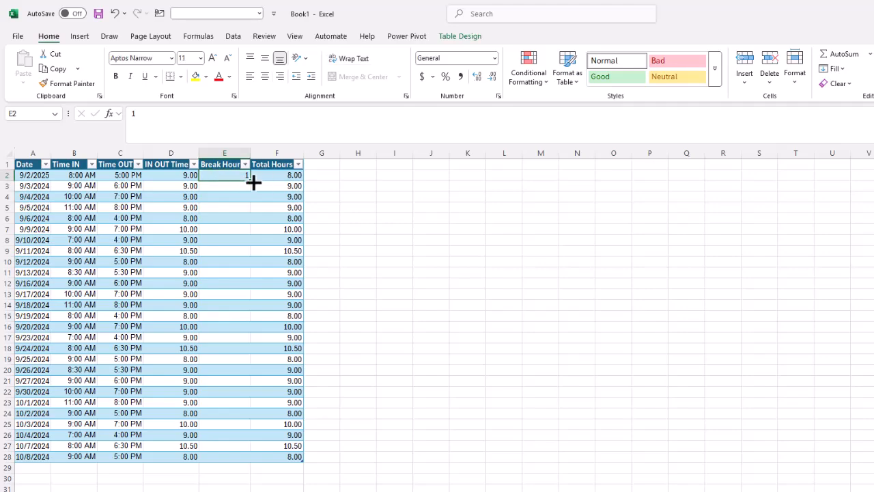
pyautogui.moveTo(252, 182); pyautogui.dragTo(240, 460)
pyautogui.click(225, 228)
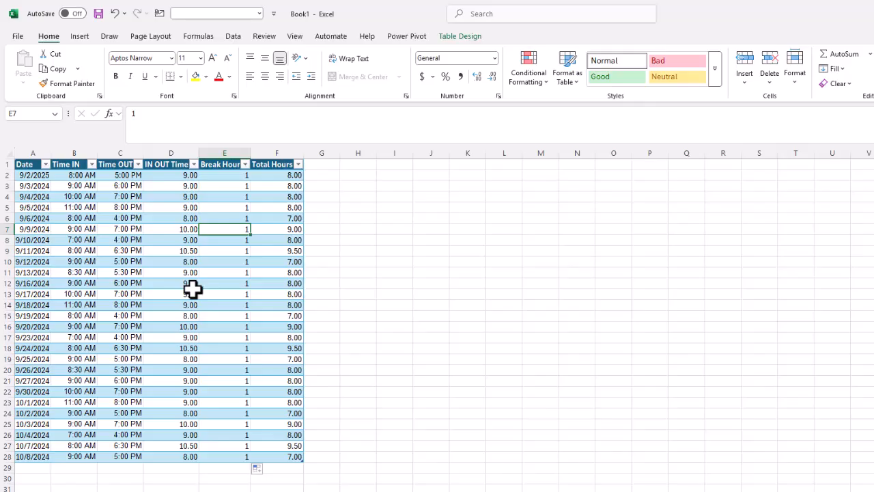
# Insert a PivotTable based on Table1 in the existing worksheet, placed at cell I3
pyautogui.click(79, 38)
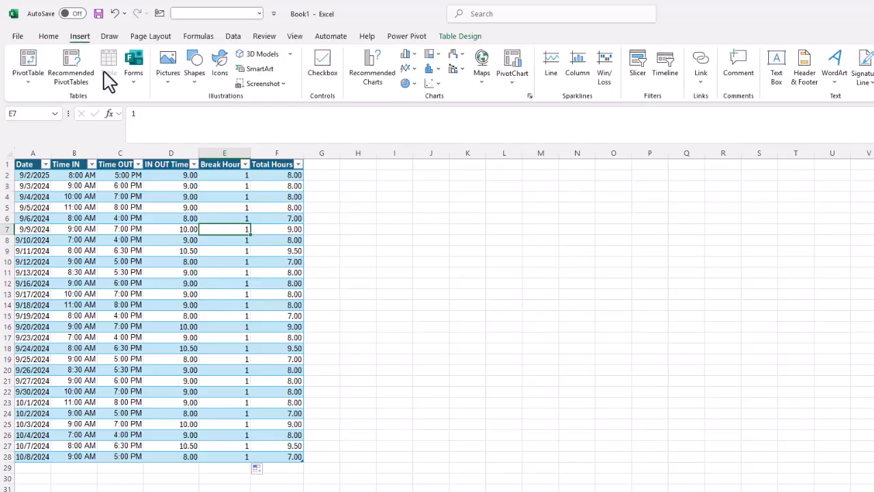
pyautogui.click(29, 72)
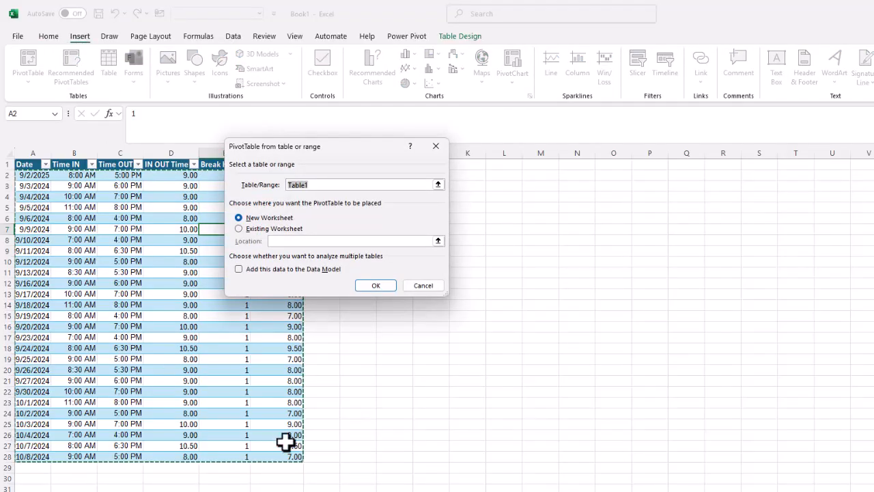
pyautogui.click(239, 228)
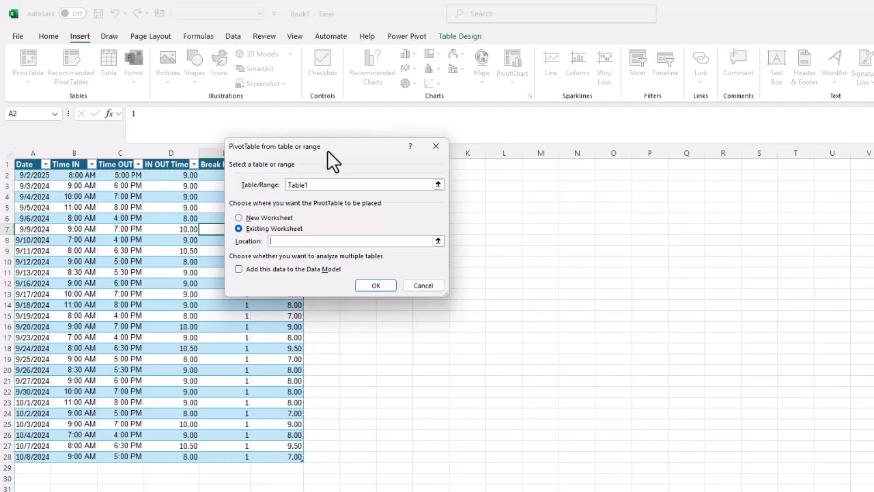
pyautogui.moveTo(328, 152); pyautogui.dragTo(231, 303)
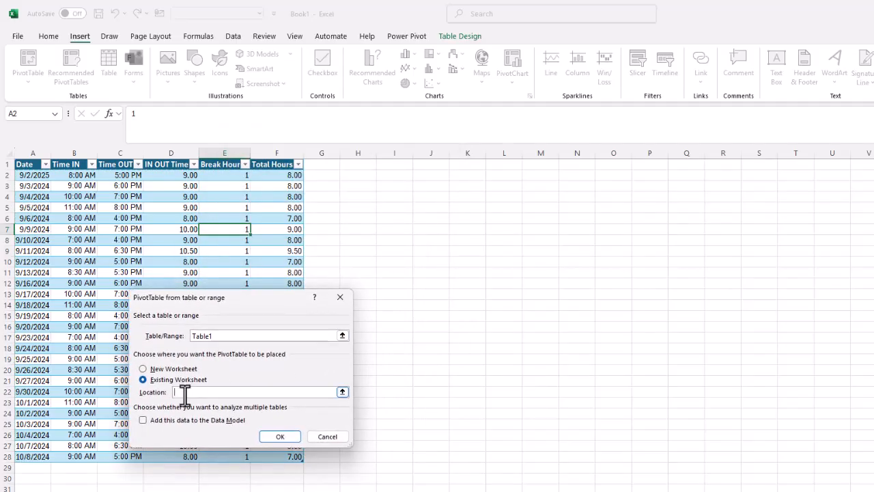
pyautogui.click(391, 183)
pyautogui.click(280, 436)
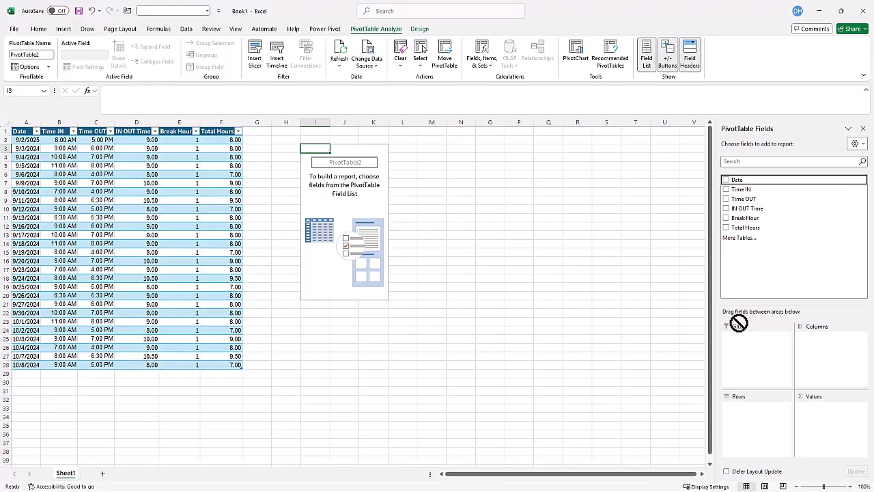
# Summarize Total Hours by Date in the PivotTable rows, removing the Years, Quarters and Months groupings
pyautogui.moveTo(739, 323); pyautogui.dragTo(749, 433)
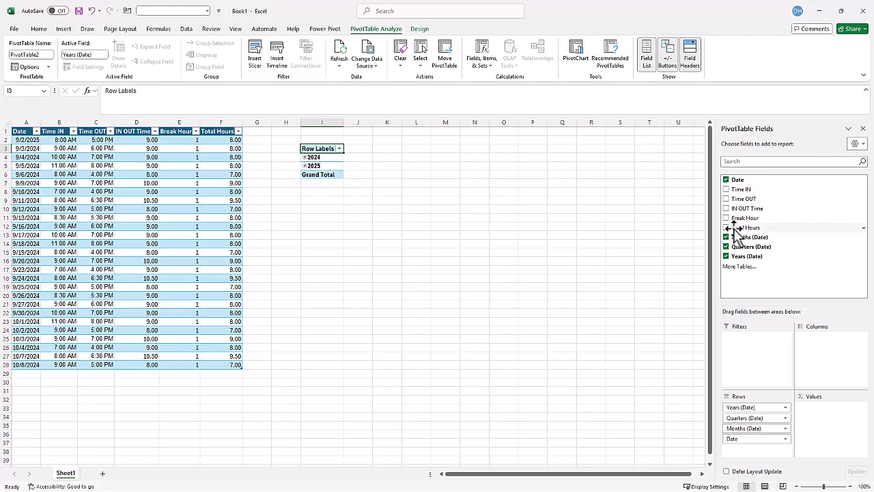
pyautogui.moveTo(754, 228); pyautogui.dragTo(833, 425)
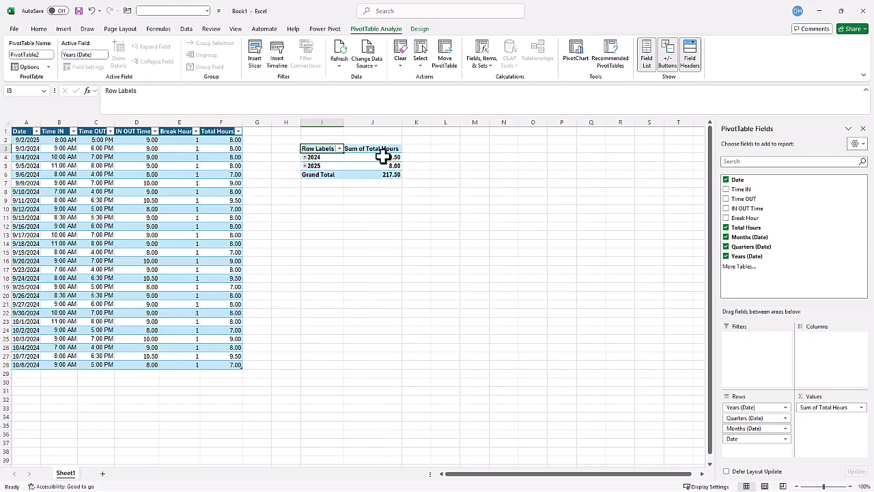
pyautogui.moveTo(386, 161)
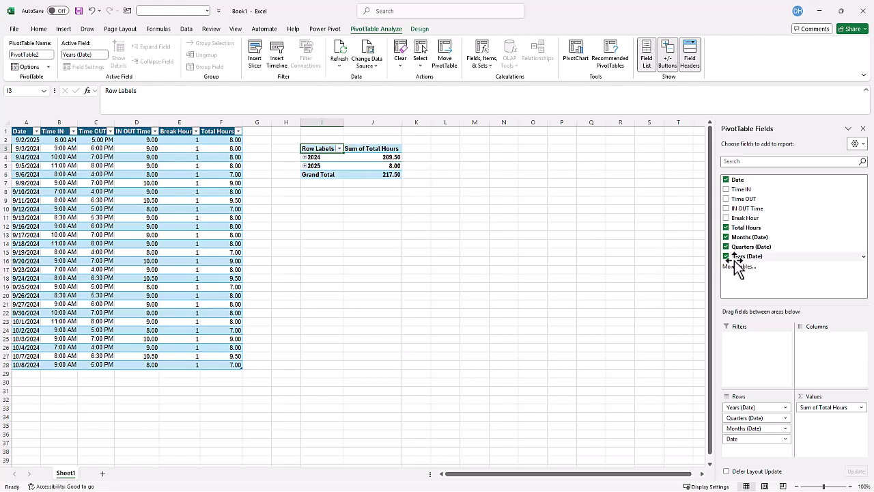
pyautogui.click(726, 256)
pyautogui.click(726, 247)
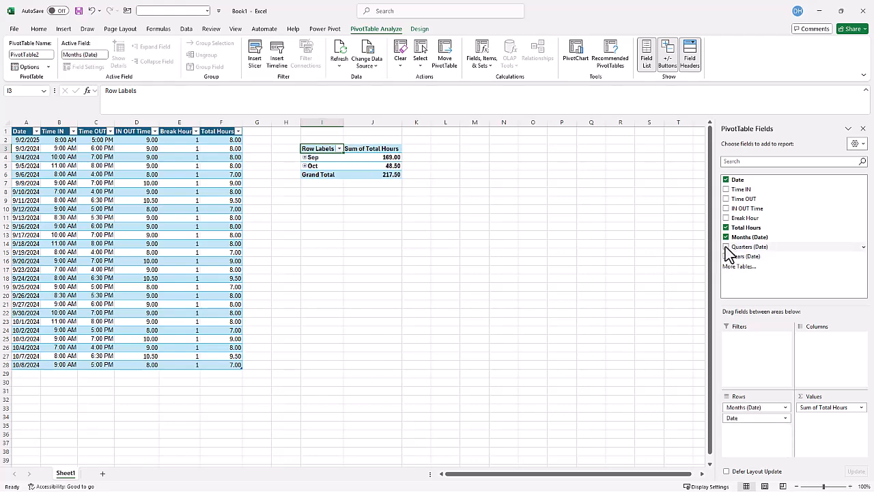
pyautogui.click(725, 237)
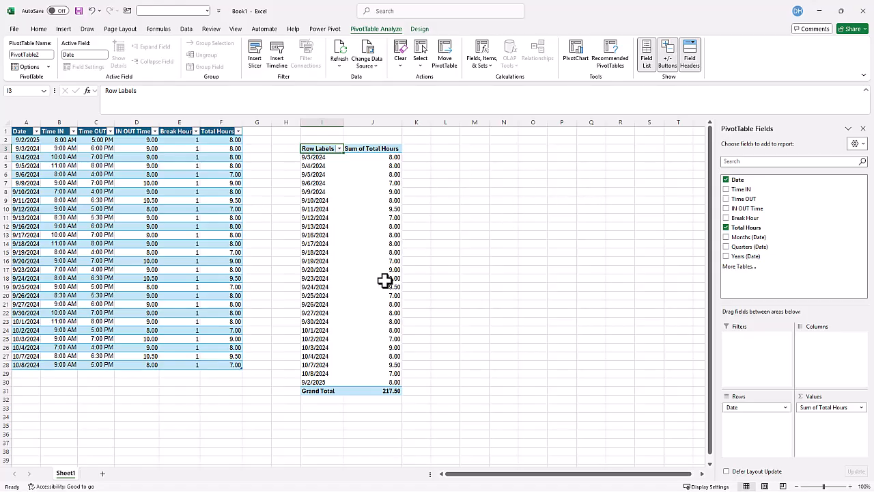
# Insert a Date timeline, place it beside the PivotTable and filter it to September 2025
pyautogui.click(280, 59)
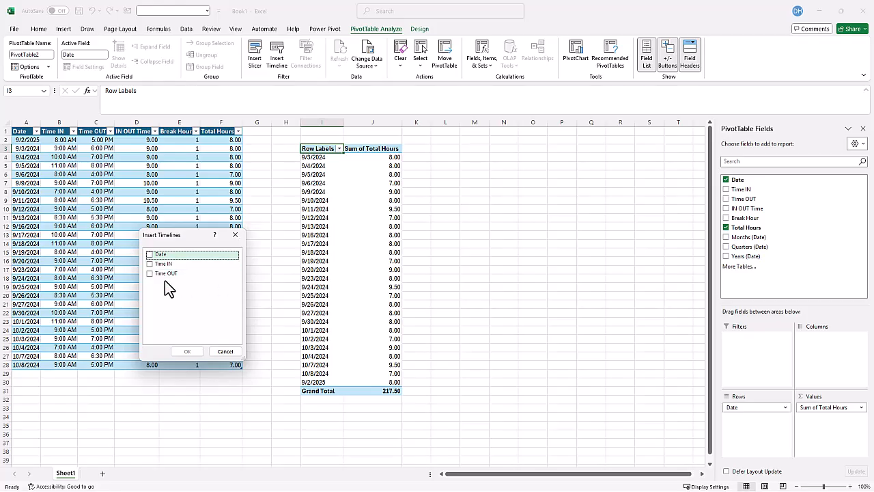
pyautogui.click(151, 254)
pyautogui.click(190, 351)
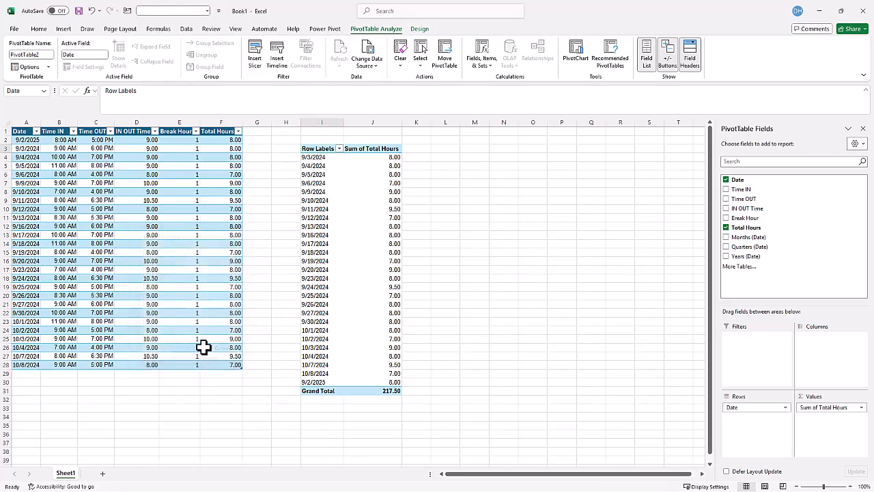
pyautogui.moveTo(370, 263); pyautogui.dragTo(515, 152)
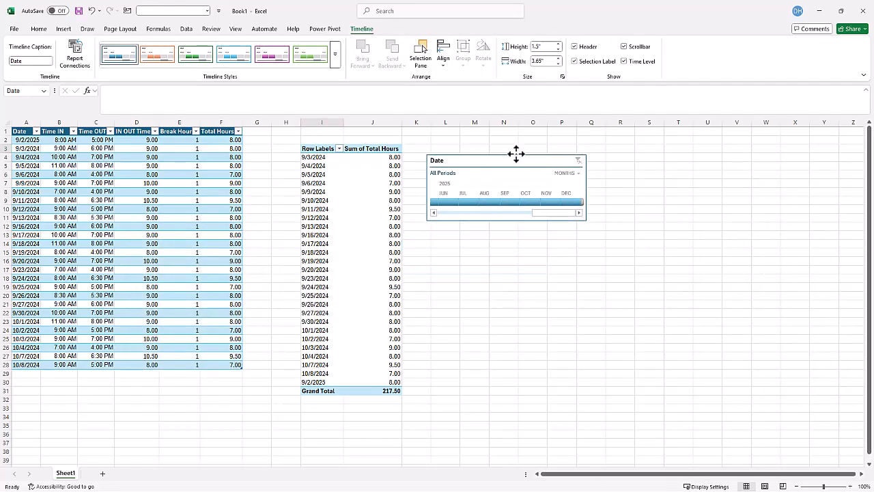
pyautogui.click(509, 202)
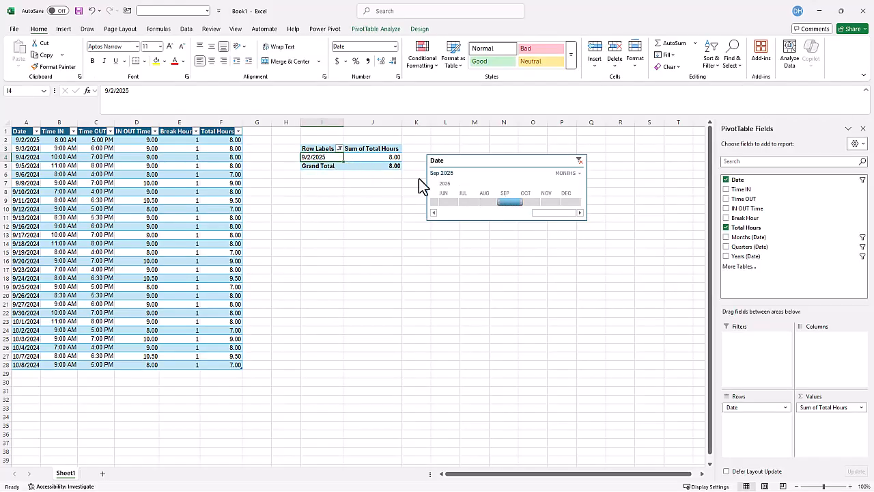
# Correct the date in cell A2 of the timesheet table to 9/2/2024
pyautogui.click(29, 138)
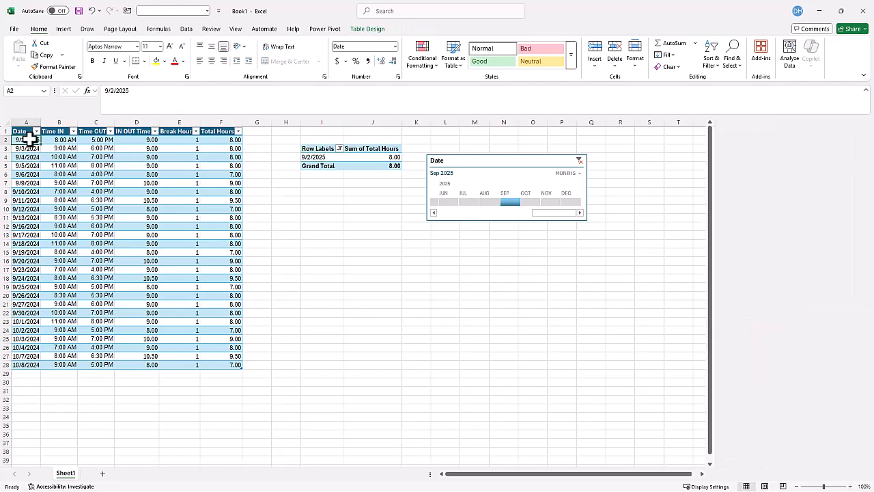
pyautogui.click(137, 89)
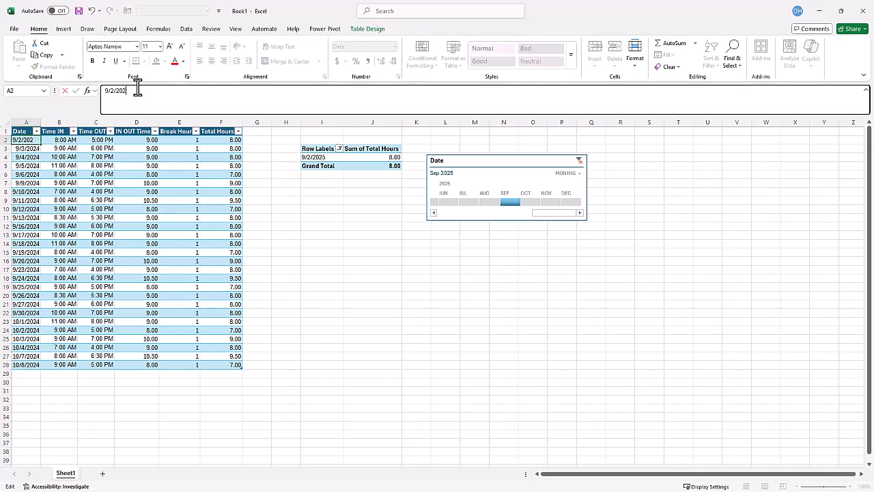
pyautogui.press('Return')
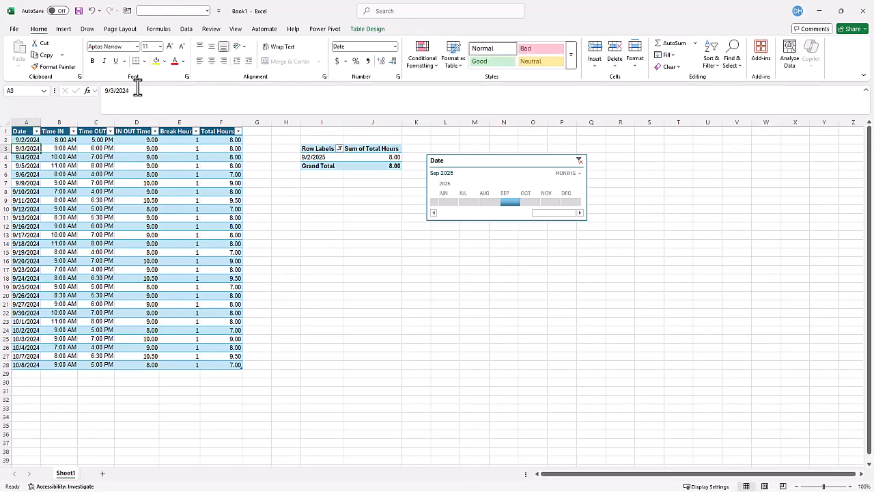
# Clear the timeline filter and refresh the PivotTable with the corrected source data
pyautogui.click(579, 161)
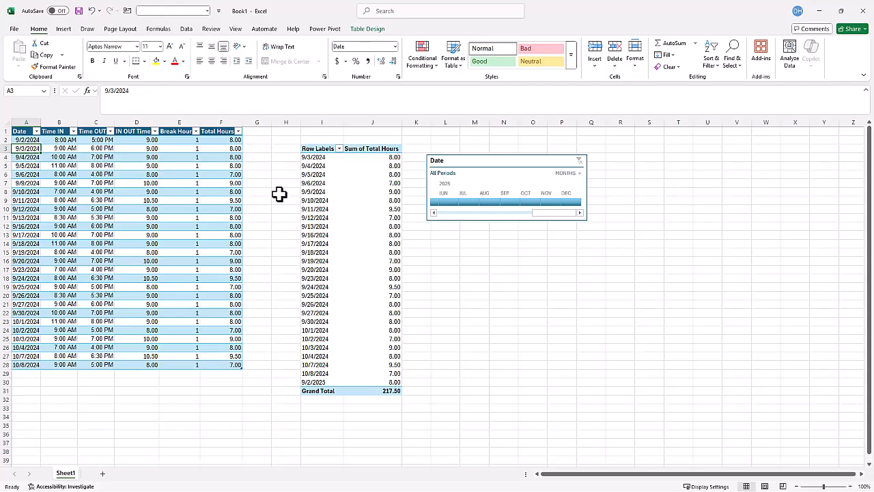
pyautogui.rightClick(317, 193)
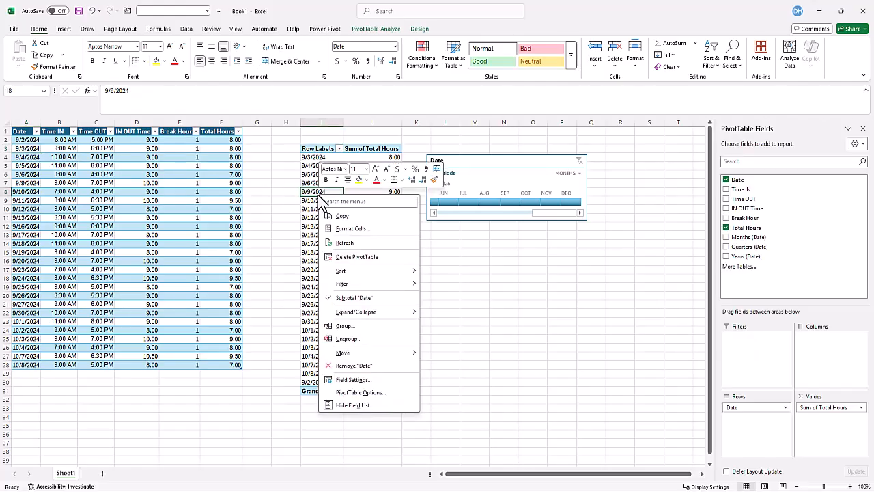
pyautogui.click(361, 244)
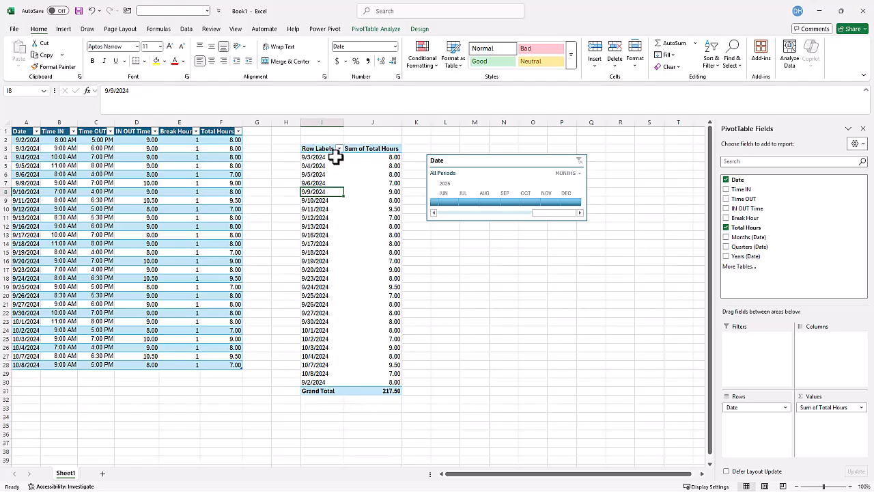
# Filter the PivotTable to September 2024 with the timeline and sort its date labels from oldest to newest
pyautogui.click(508, 202)
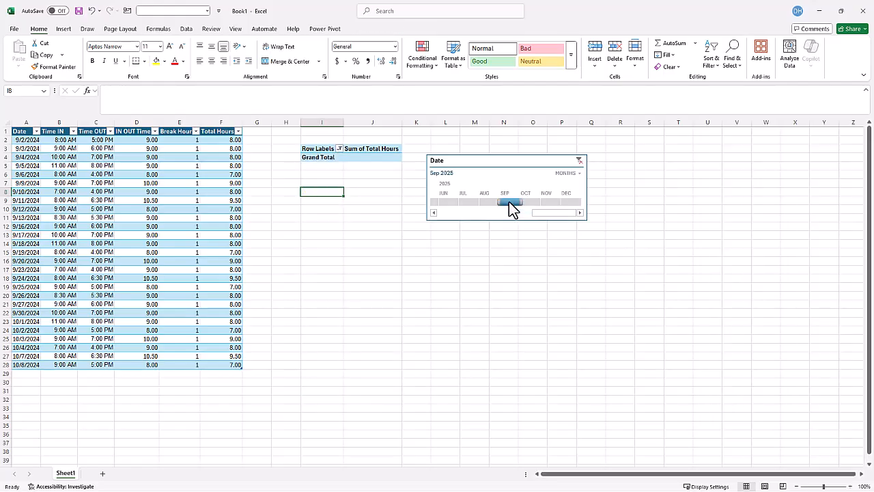
pyautogui.click(433, 213)
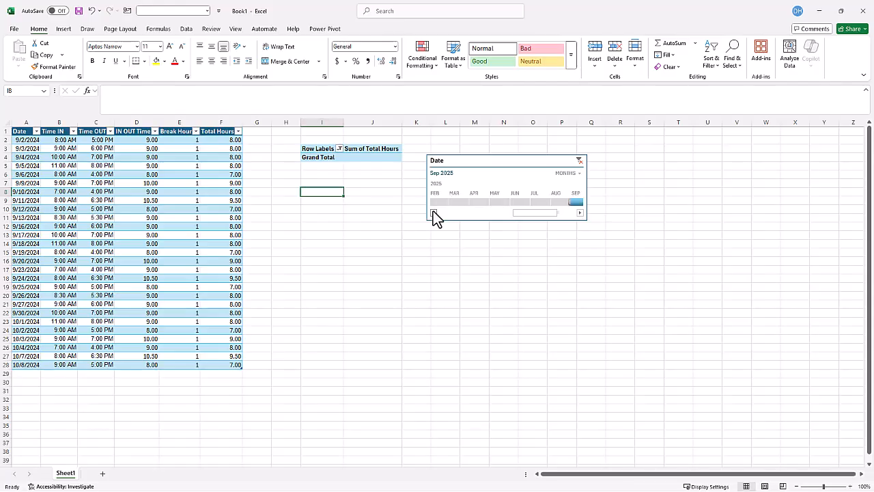
pyautogui.click(434, 213)
pyautogui.click(434, 212)
pyautogui.click(433, 212)
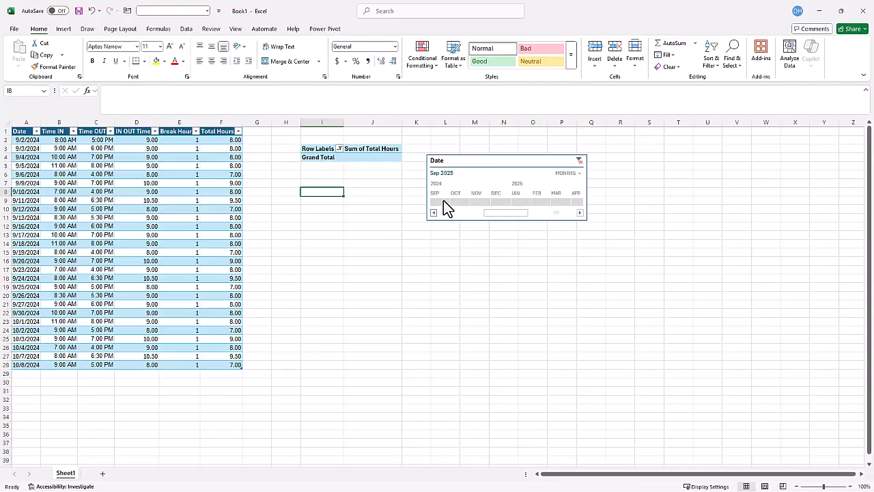
pyautogui.click(437, 202)
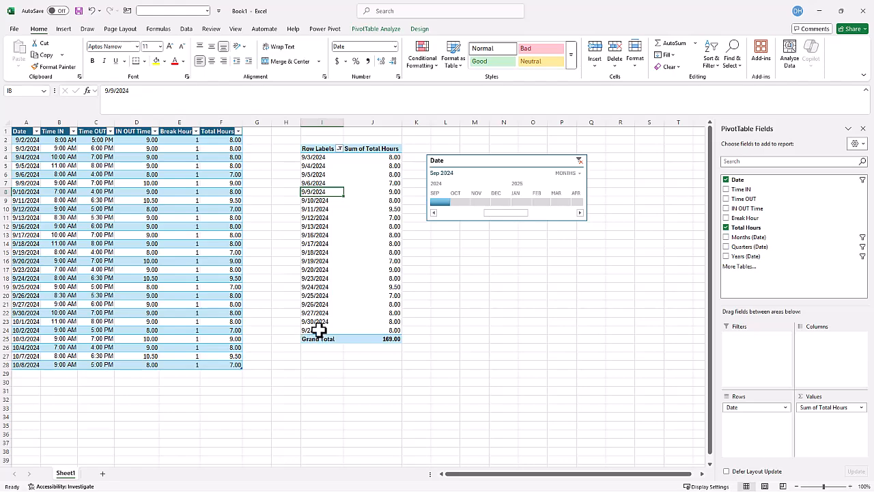
pyautogui.click(339, 148)
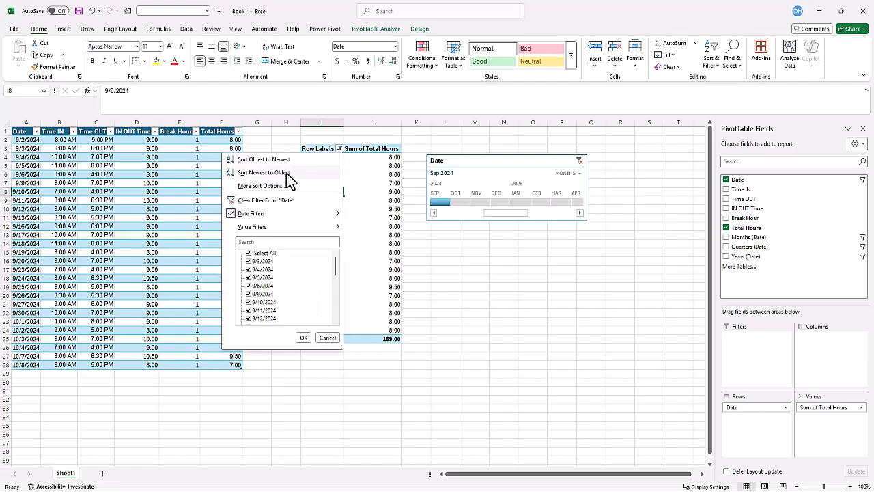
pyautogui.click(275, 160)
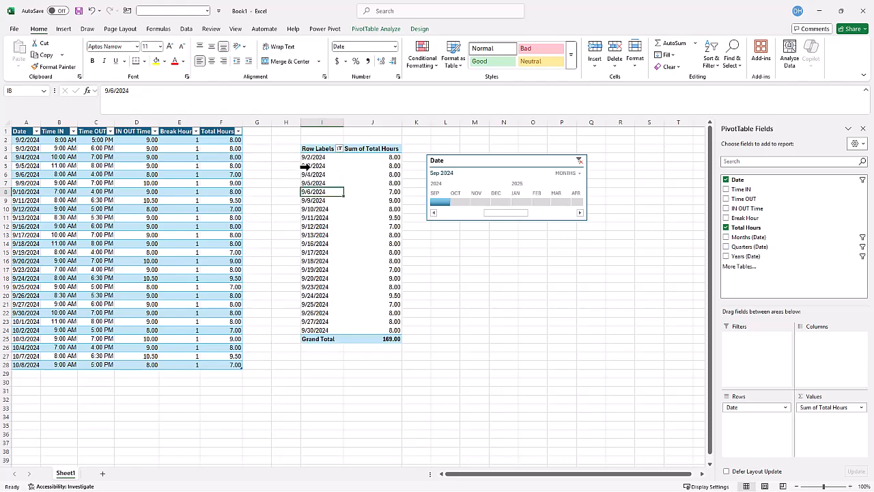
# Try the timeline filter on October 2024 alone and set its range to September through October 2024
pyautogui.click(460, 214)
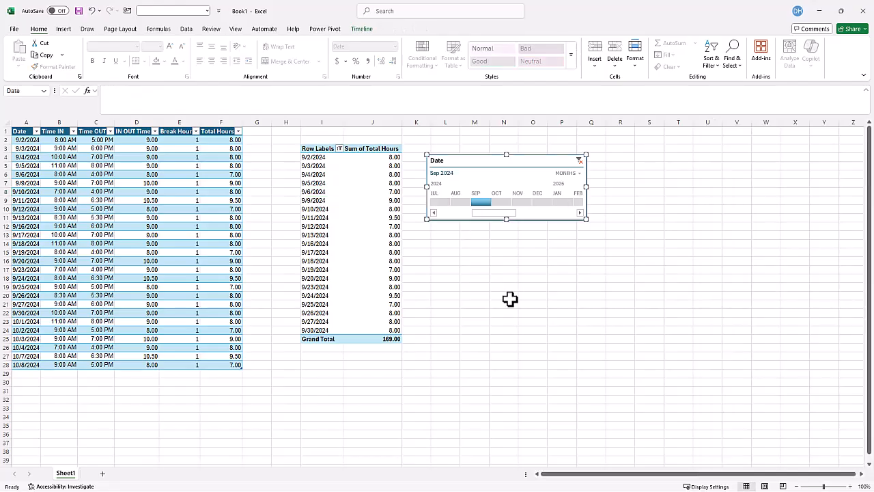
pyautogui.click(499, 203)
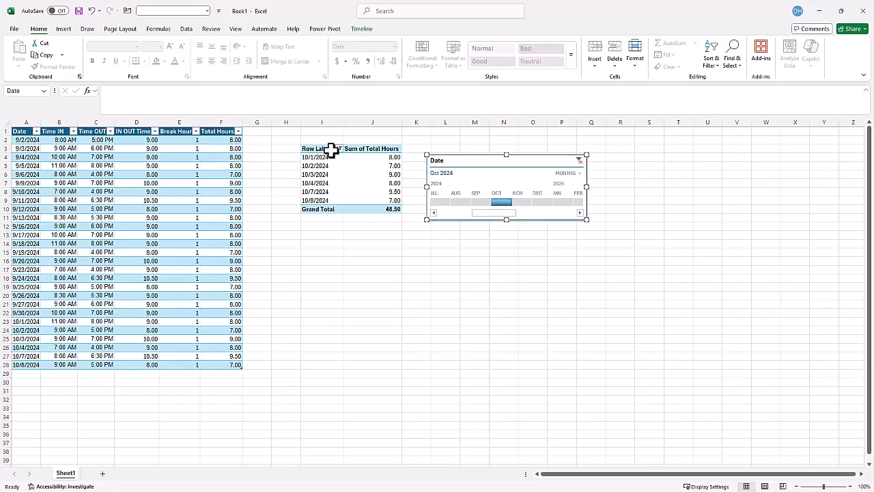
pyautogui.click(477, 203)
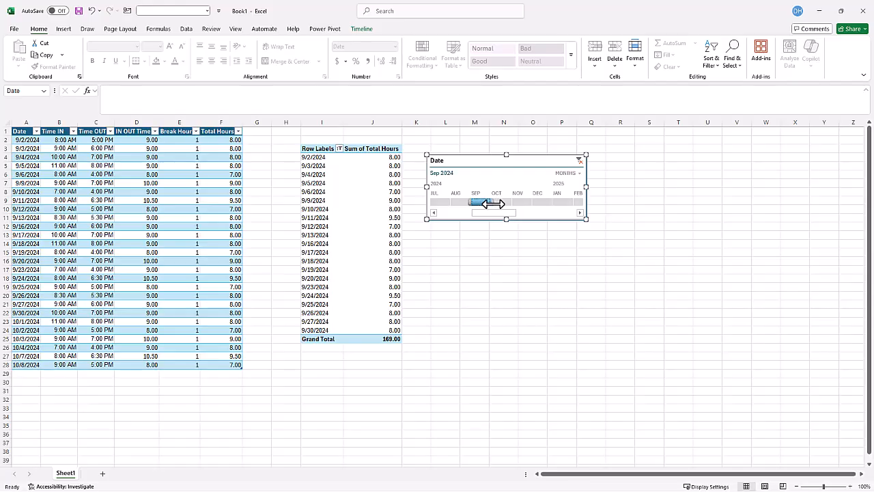
pyautogui.moveTo(505, 204); pyautogui.dragTo(514, 203)
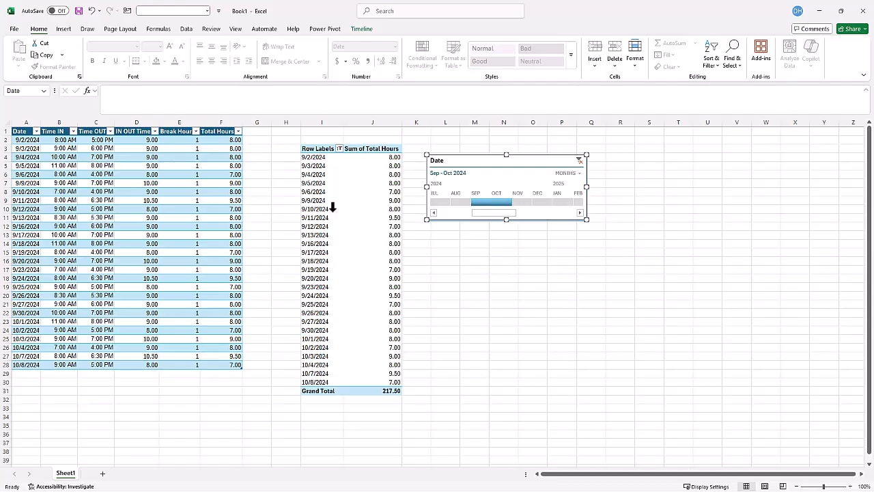